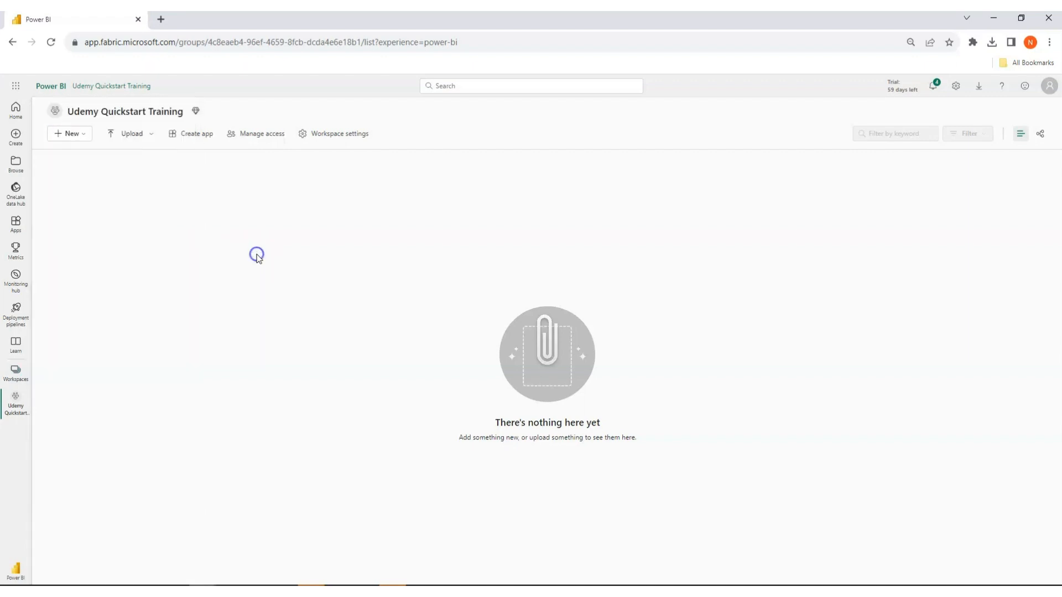
# Create a new lakehouse named AdventureWorksLakehouse in the Udemy Quickstart Training workspace.
pyautogui.click(85, 136)
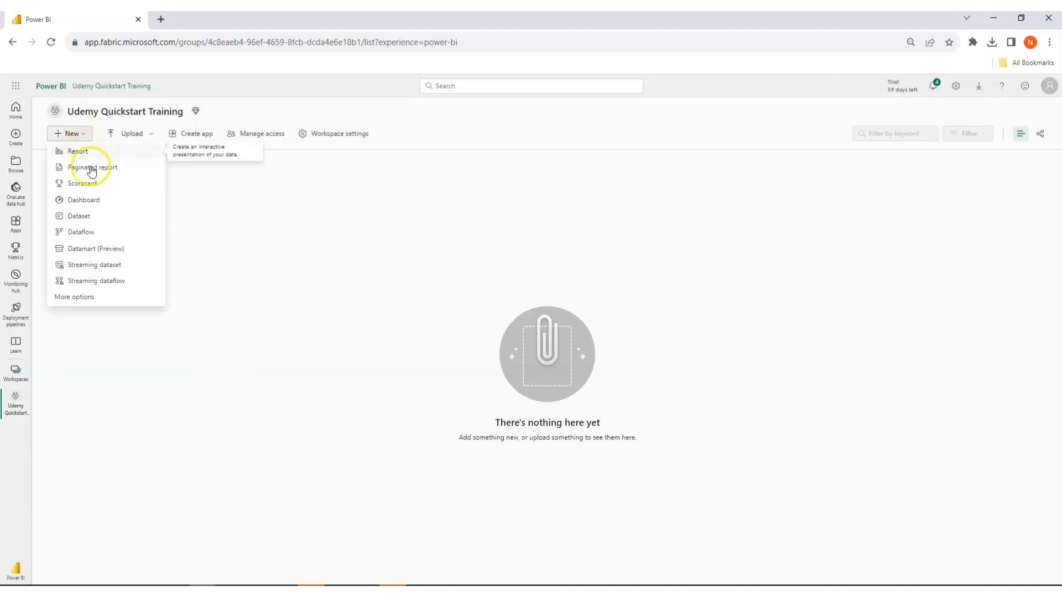
pyautogui.click(86, 299)
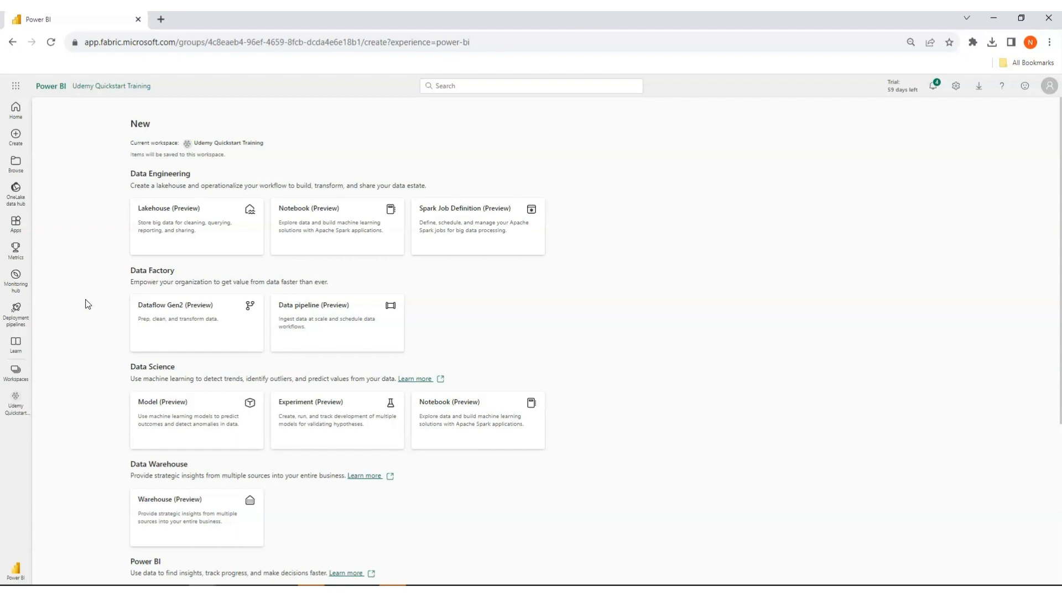
pyautogui.click(171, 229)
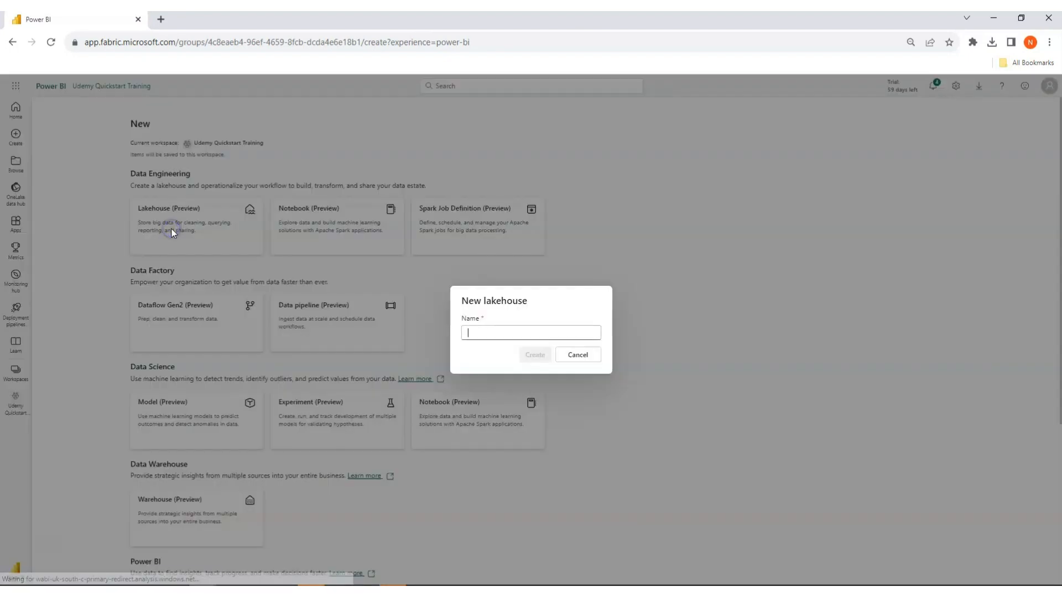
pyautogui.click(489, 332)
pyautogui.write('Advent')
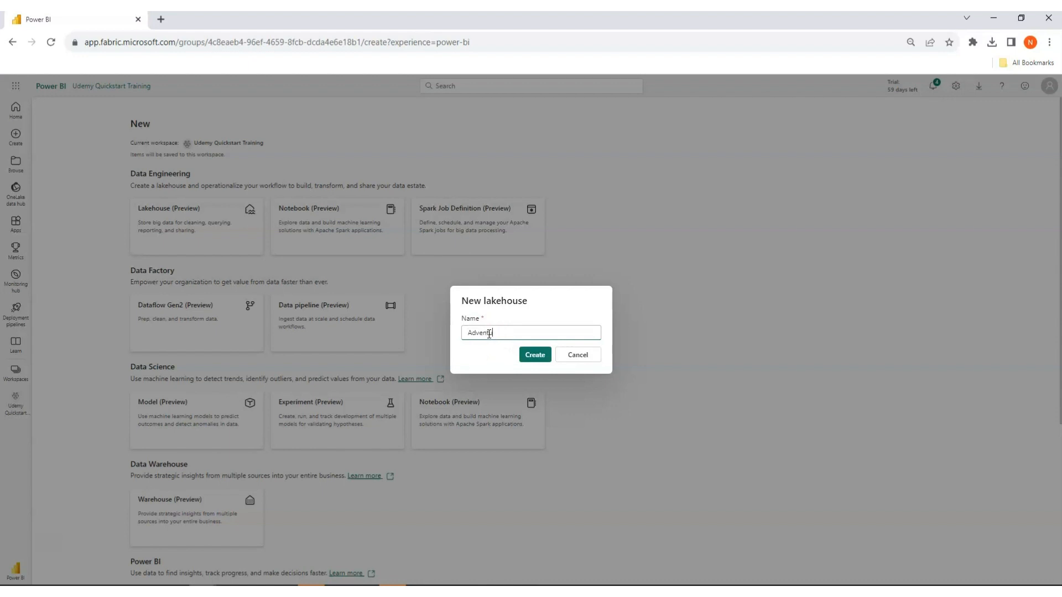
pyautogui.write('ureWorksLakehouse')
pyautogui.click(491, 347)
pyautogui.click(535, 356)
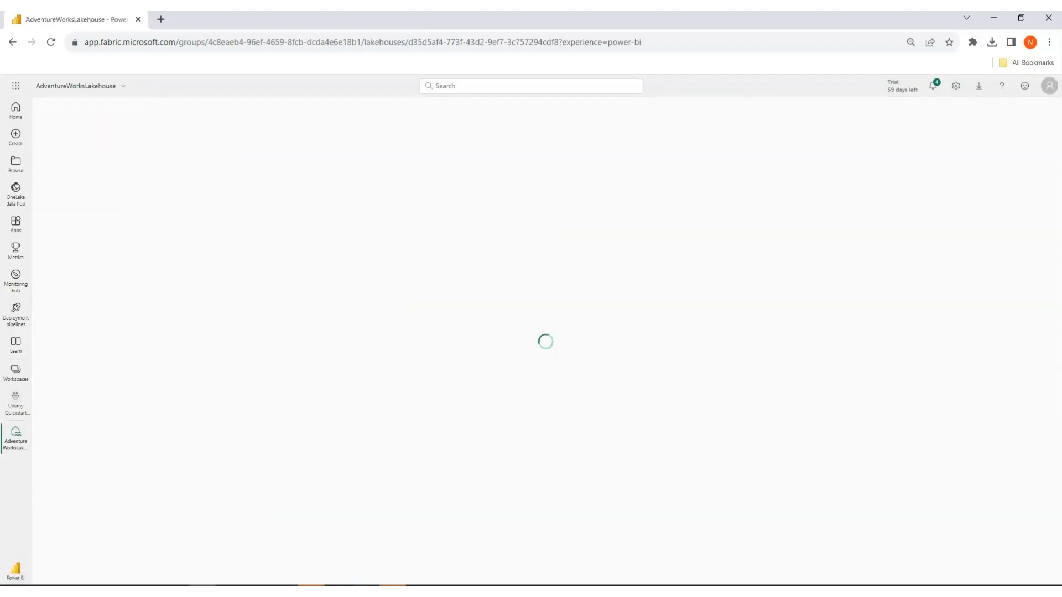
# Review the lakehouse items in the Udemy Quickstart Training workspace and reopen AdventureWorksLakehouse from the item list.
pyautogui.click(16, 408)
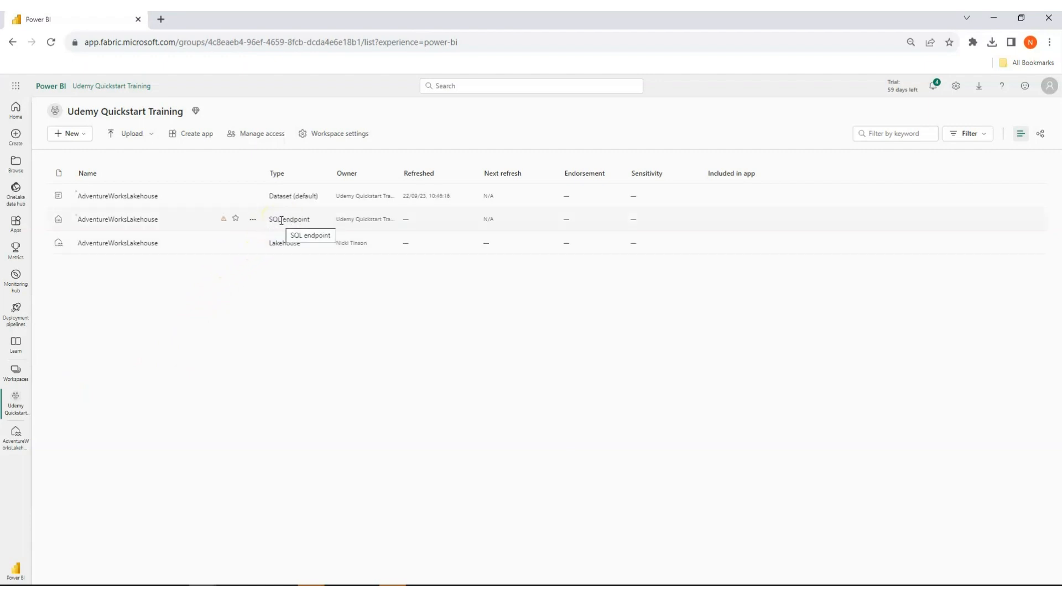
pyautogui.click(281, 219)
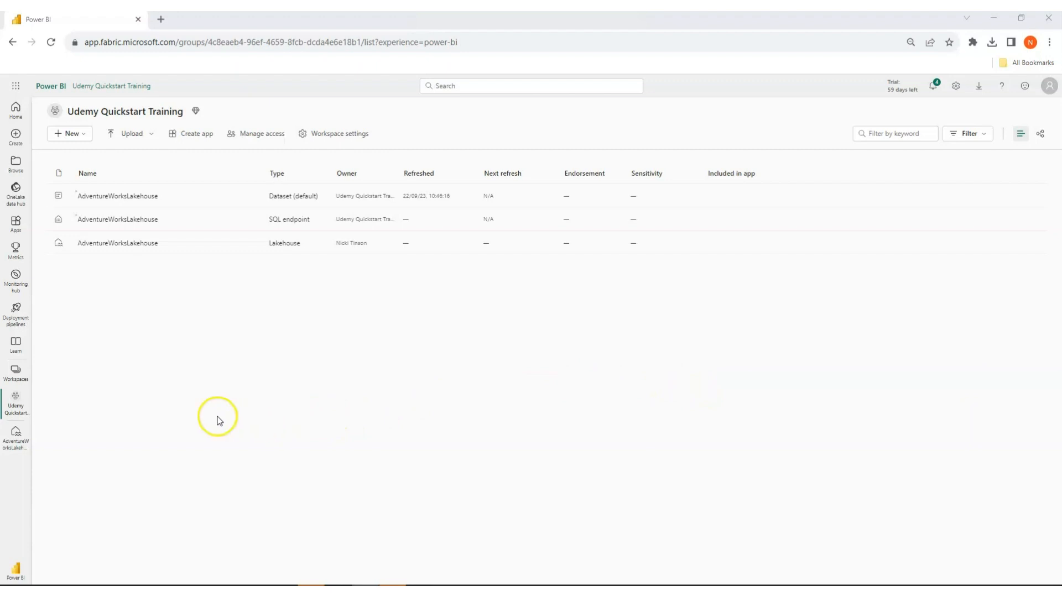
pyautogui.click(13, 444)
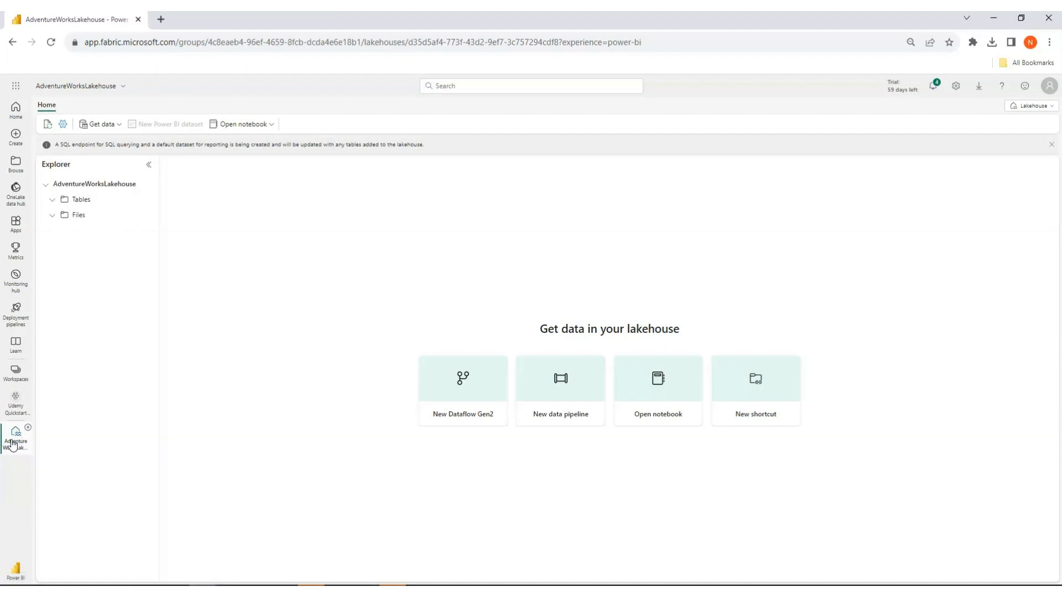
pyautogui.click(28, 428)
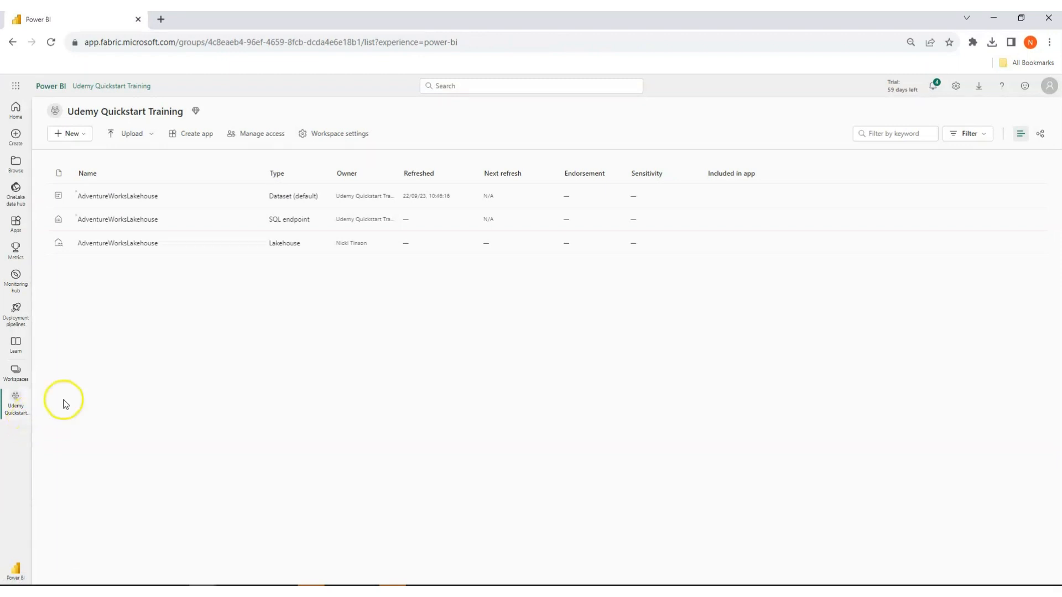
pyautogui.click(17, 403)
pyautogui.click(119, 244)
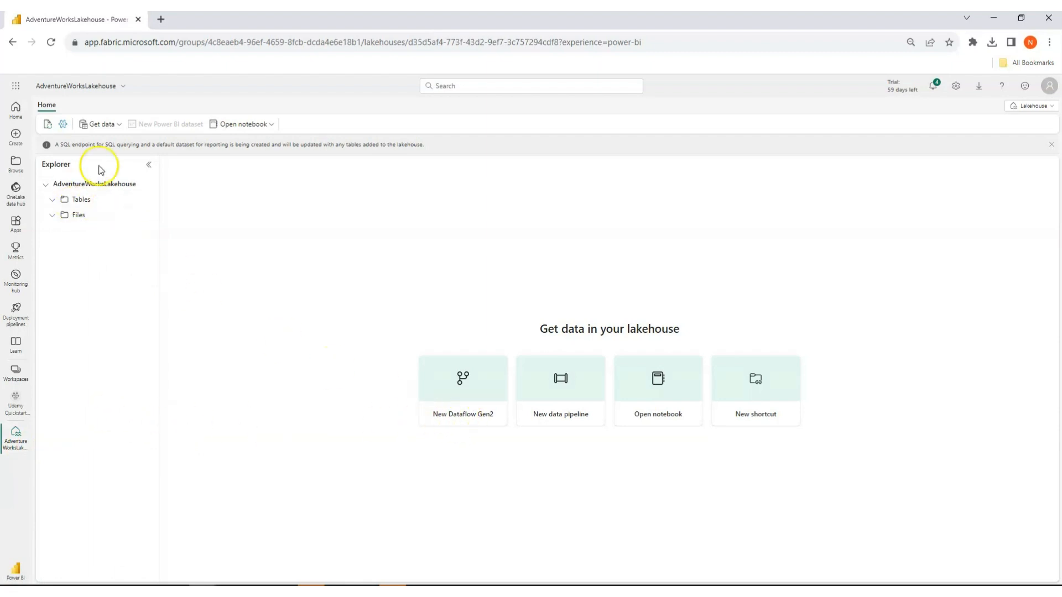
# Create a Dataflow Gen2 from the lakehouse and link an Excel workbook from OneDrive as its data source.
pyautogui.click(117, 123)
pyautogui.click(126, 173)
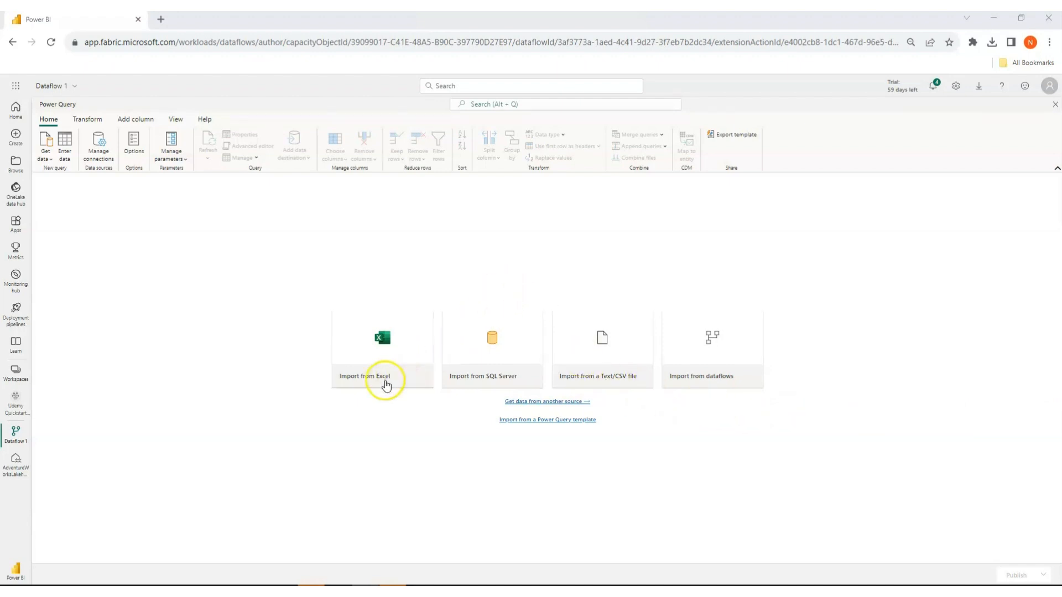
pyautogui.click(387, 381)
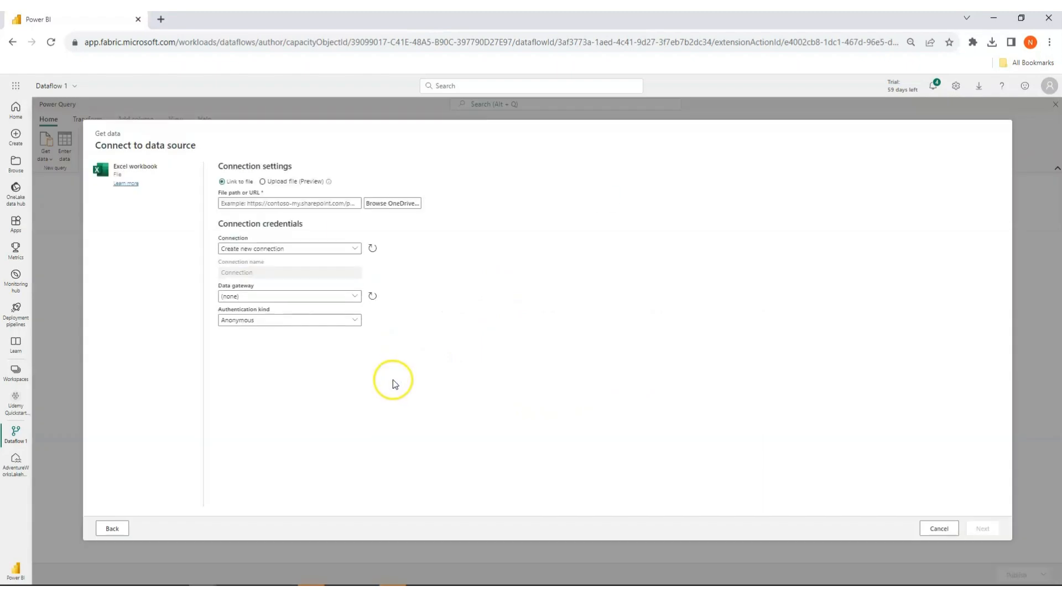
pyautogui.click(393, 211)
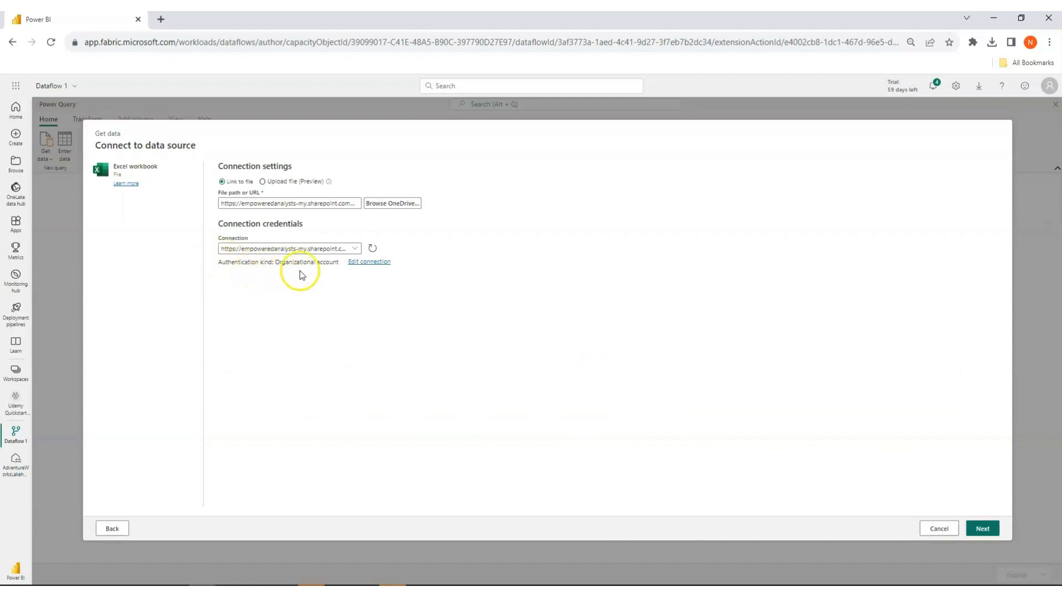
# Sign in to the Excel workbook connection with the organizational account and continue to the data selection.
pyautogui.click(364, 262)
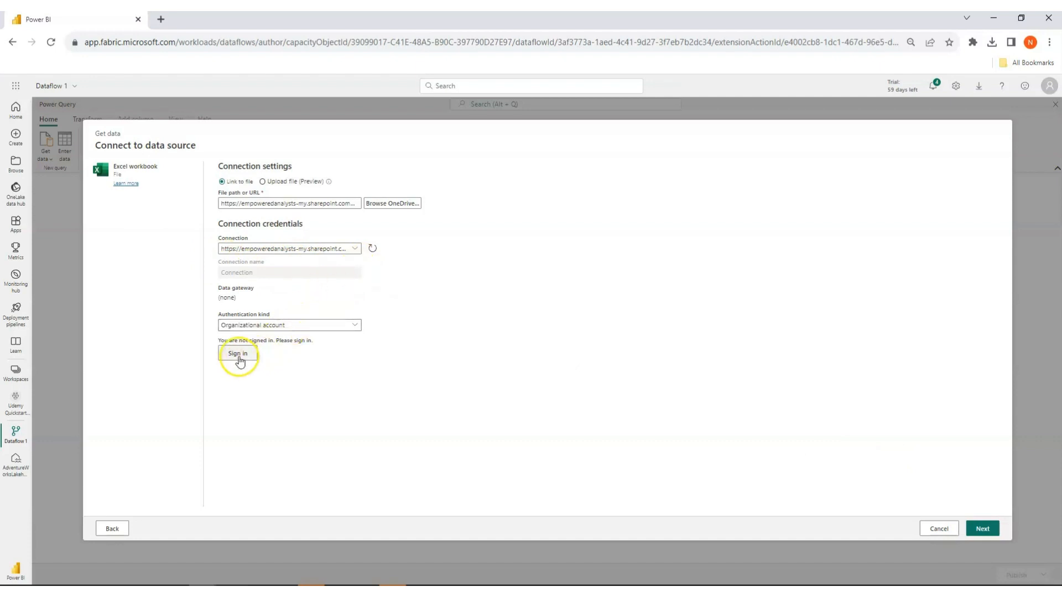
pyautogui.click(239, 357)
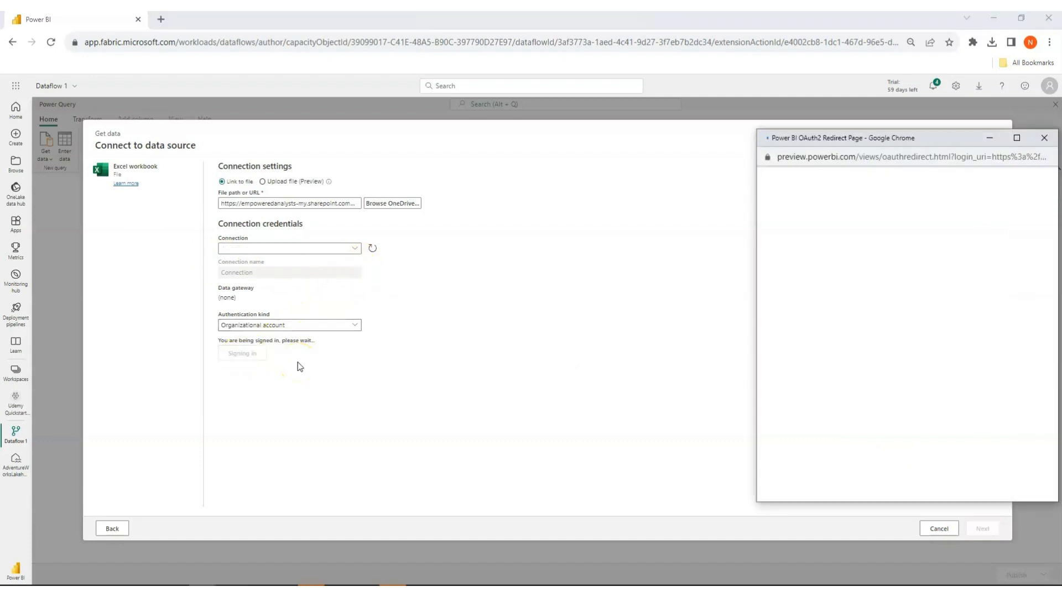
pyautogui.click(858, 253)
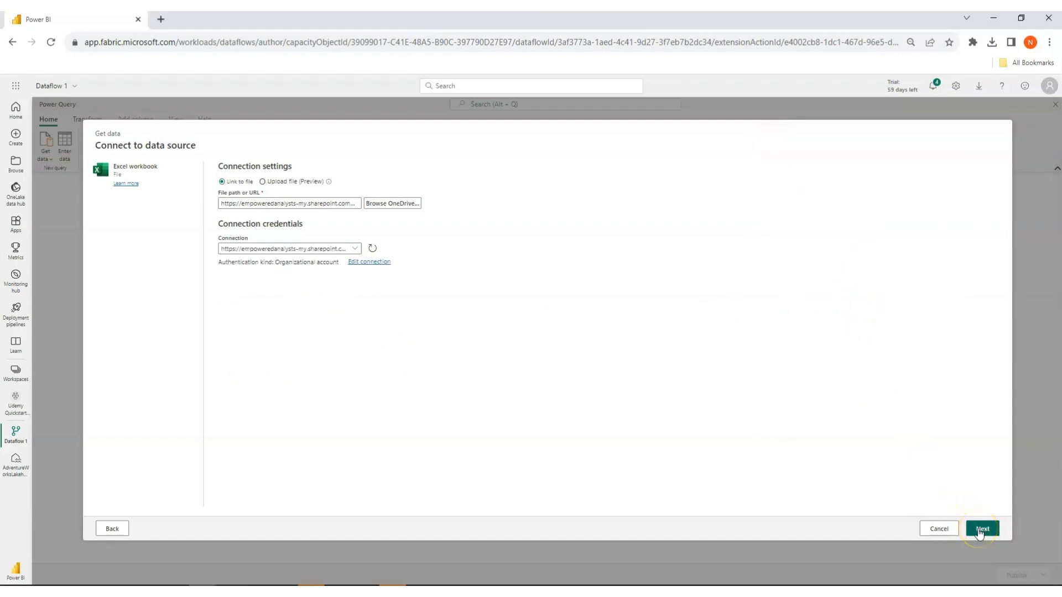
pyautogui.click(979, 530)
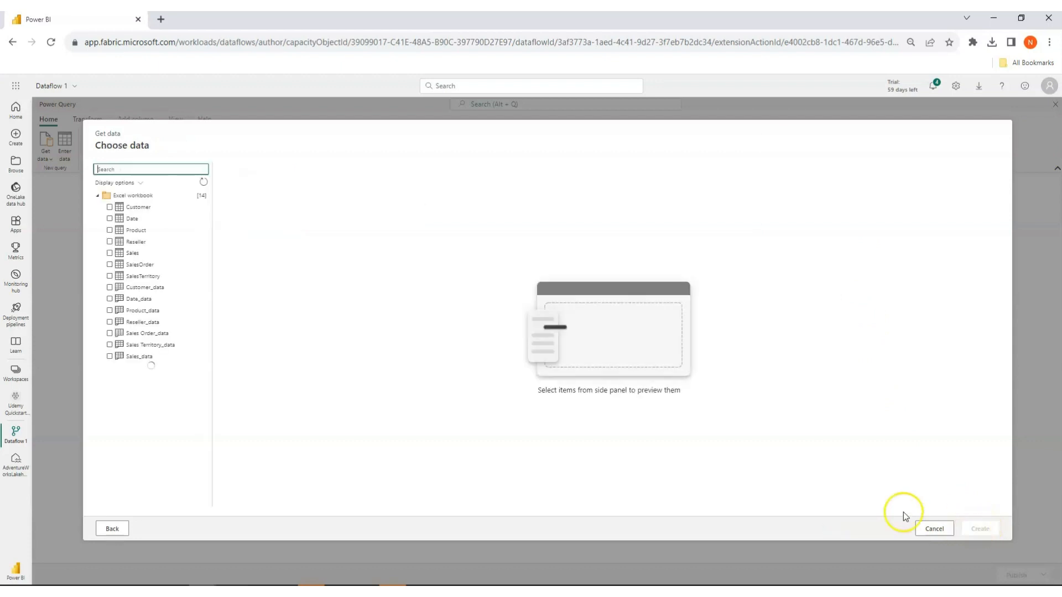
# Import the Customer, Date, Product, Reseller, Sales, SalesOrder and SalesTerritory tables from the Excel workbook as queries.
pyautogui.click(188, 311)
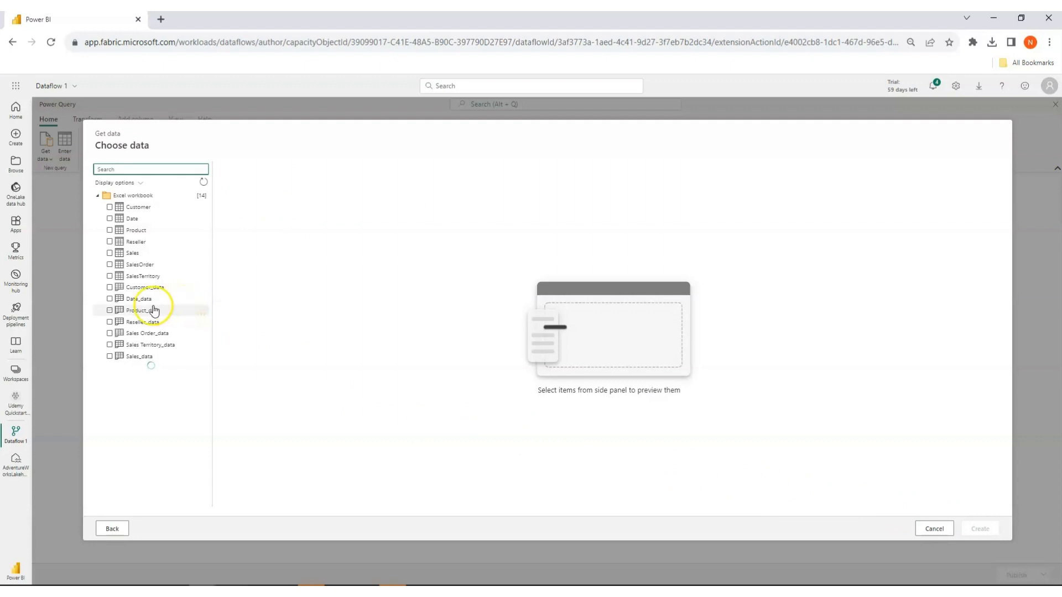
pyautogui.click(109, 207)
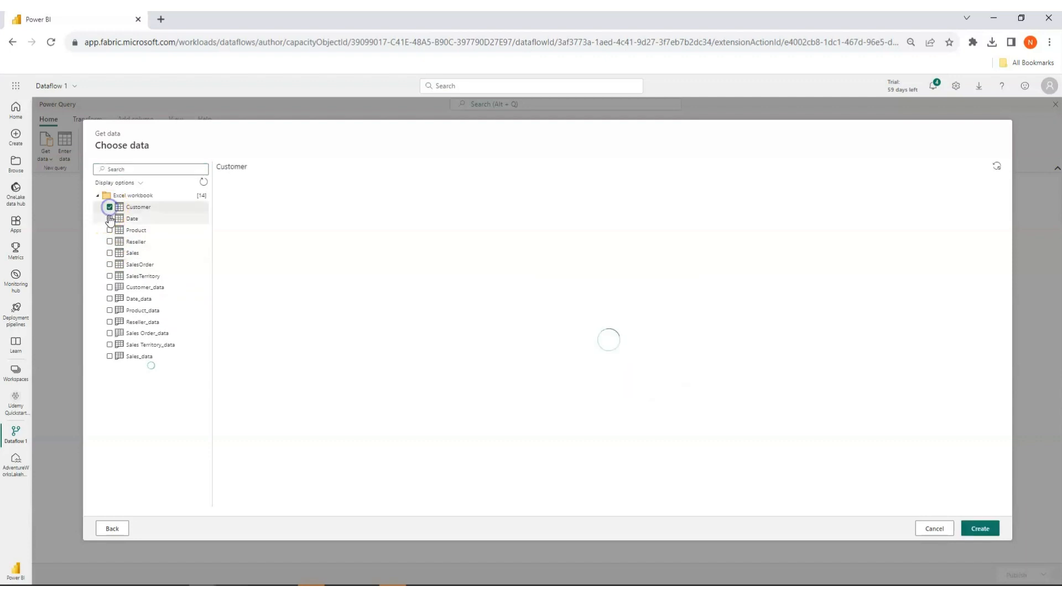
pyautogui.click(109, 218)
pyautogui.click(110, 230)
pyautogui.click(109, 241)
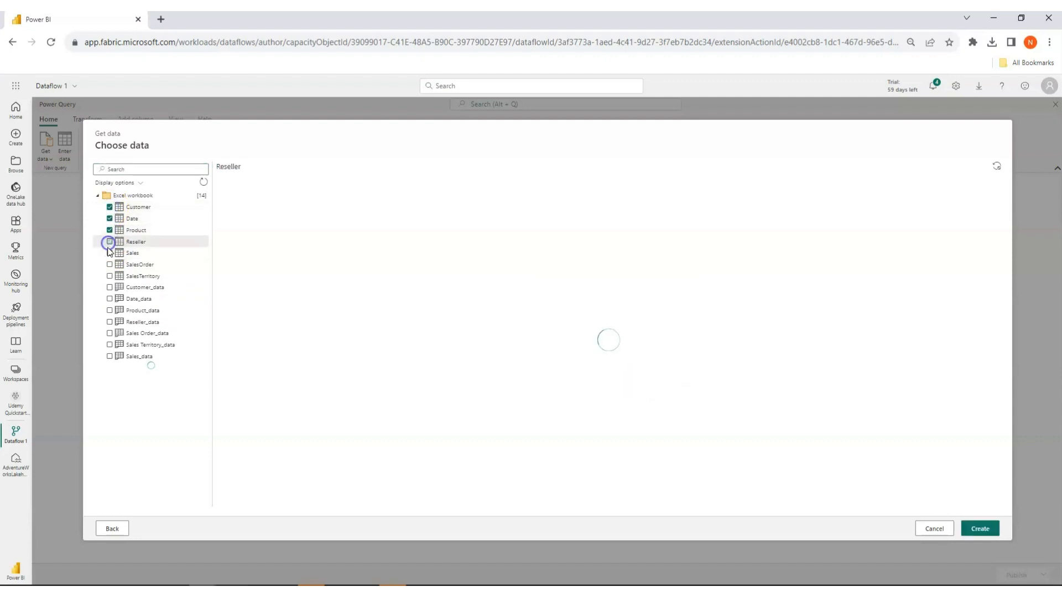
pyautogui.click(109, 253)
pyautogui.click(109, 264)
pyautogui.click(110, 276)
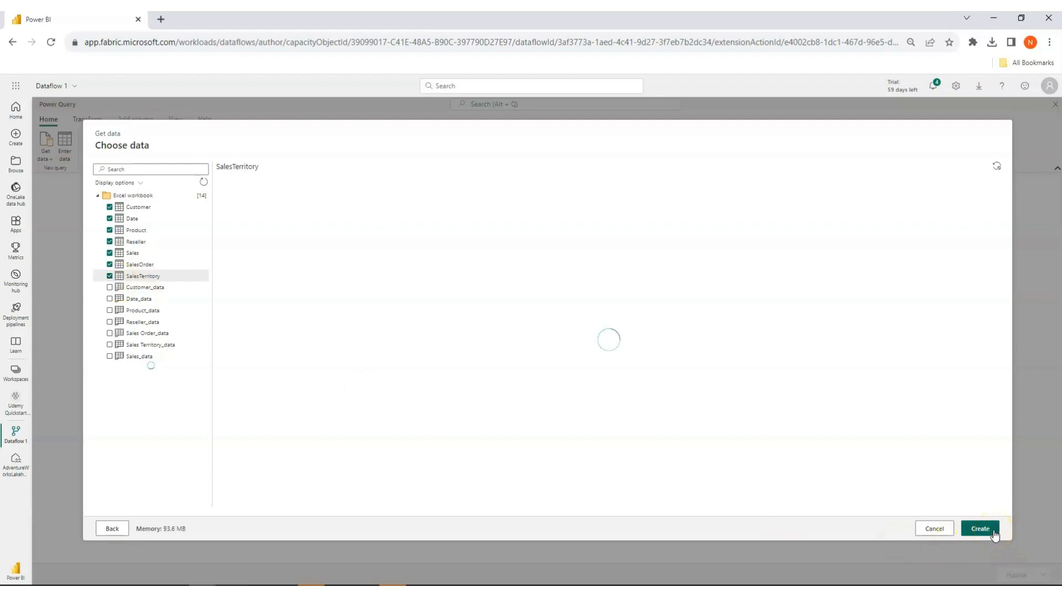
pyautogui.click(990, 529)
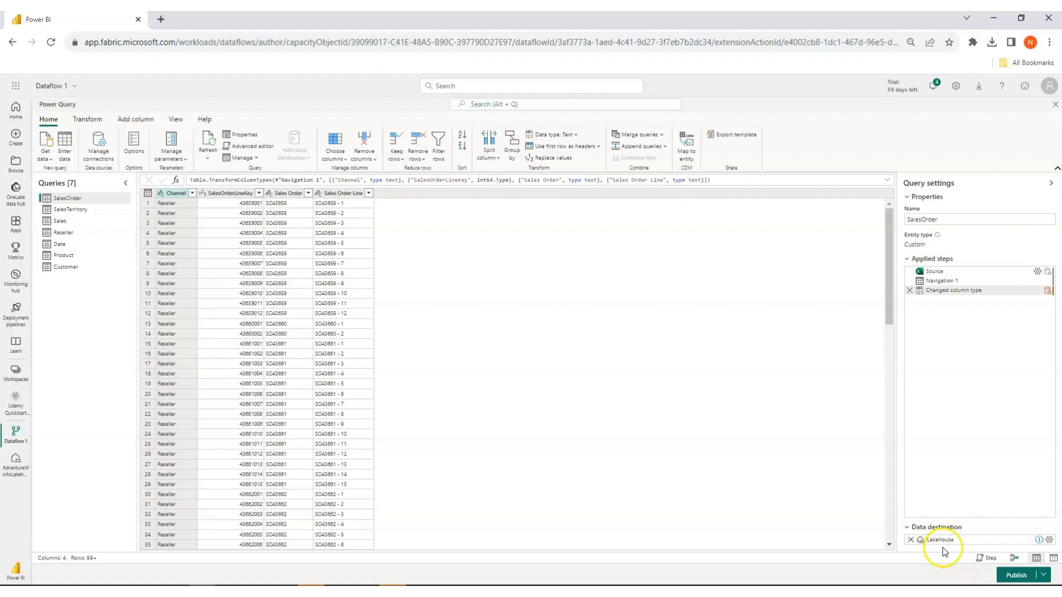
# Edit the SalesOrder query's lakehouse destination and sign in to its connection with the organizational account.
pyautogui.moveTo(947, 541)
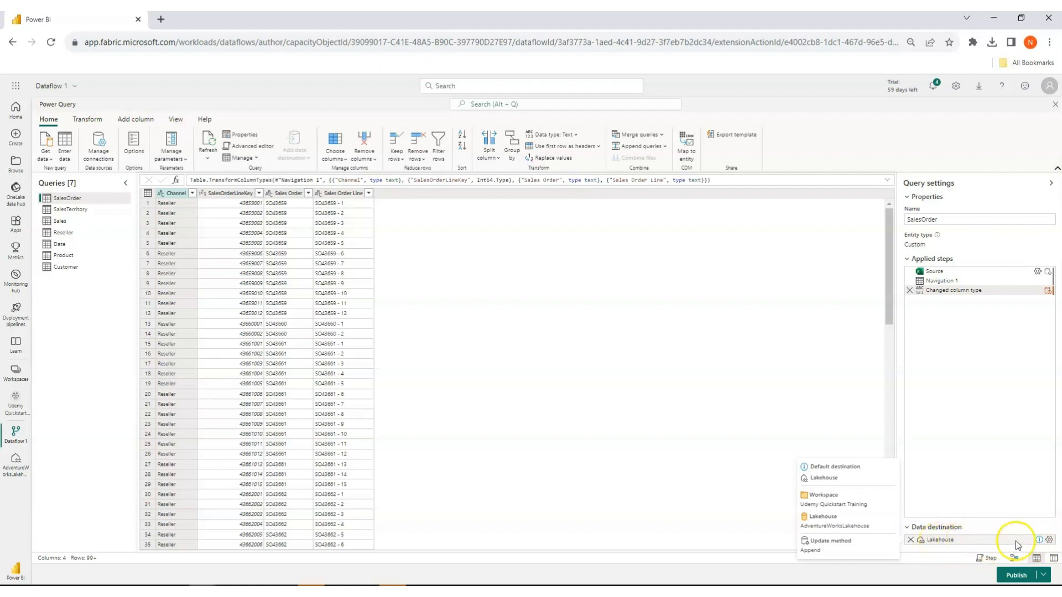
pyautogui.click(1049, 540)
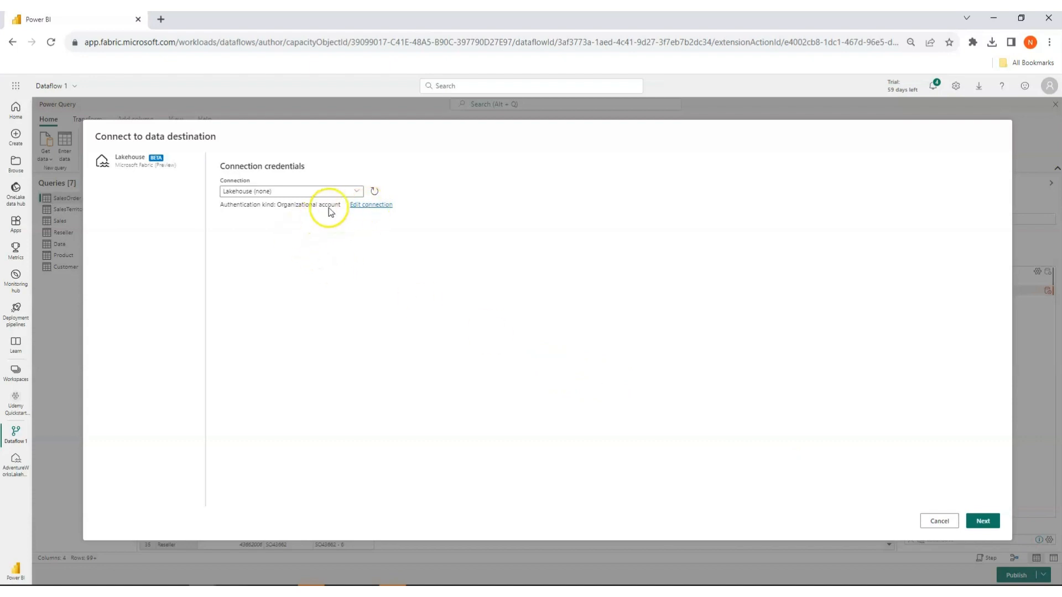
pyautogui.click(371, 205)
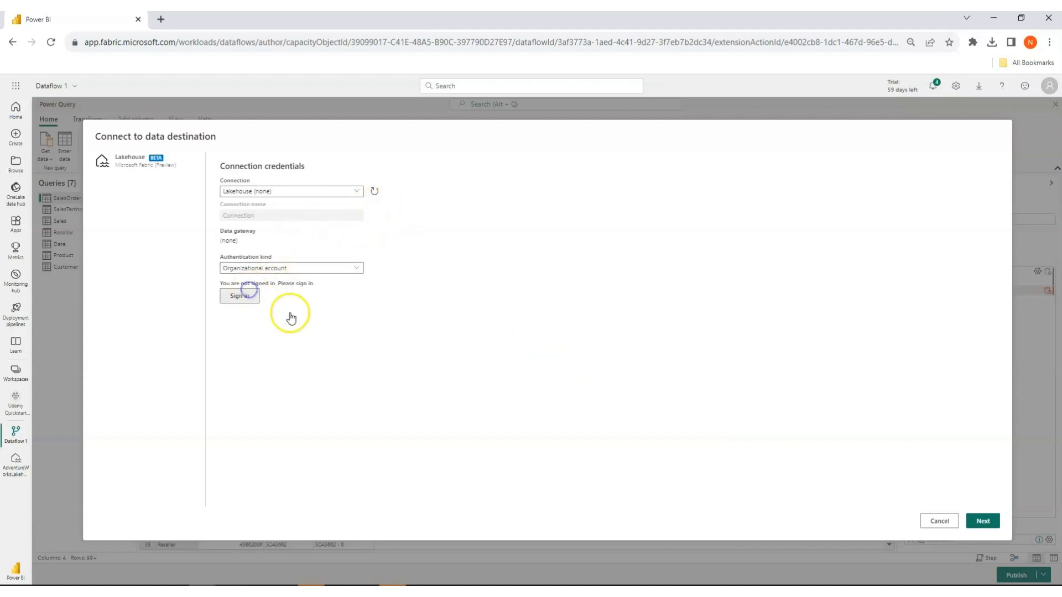
pyautogui.click(252, 301)
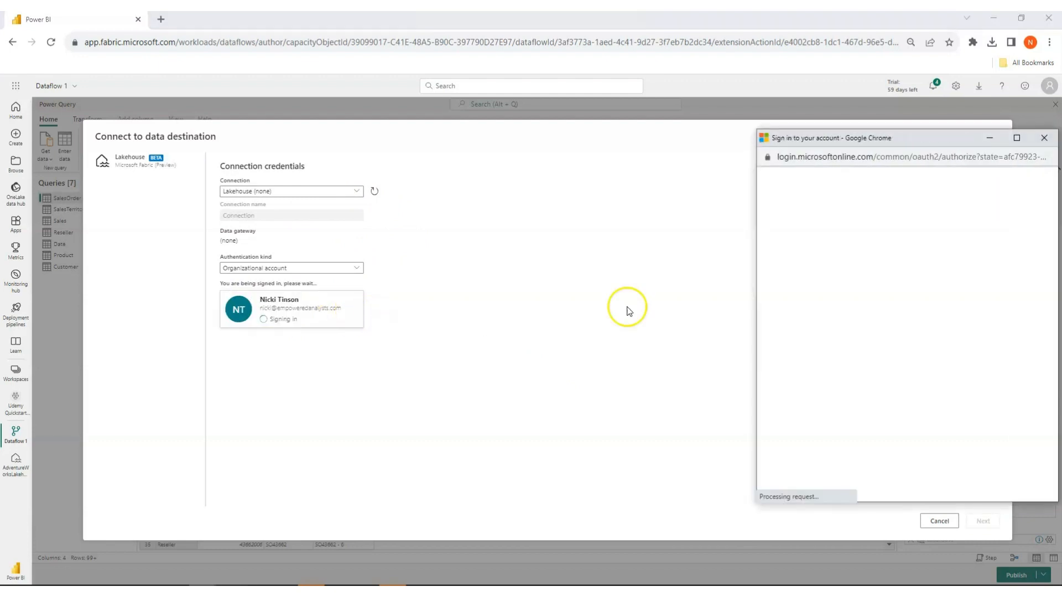
pyautogui.click(864, 255)
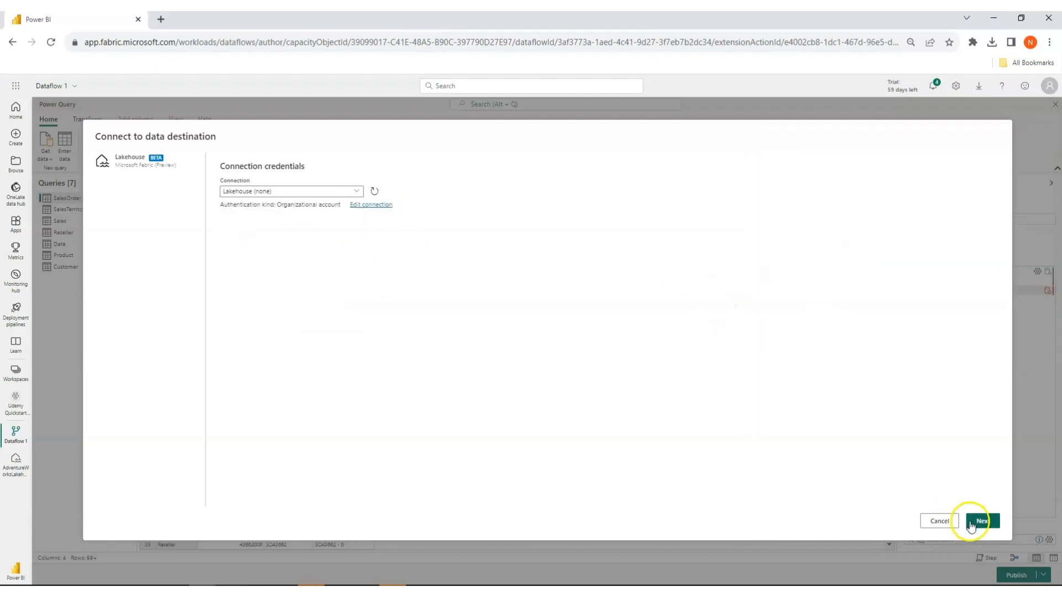
pyautogui.click(976, 522)
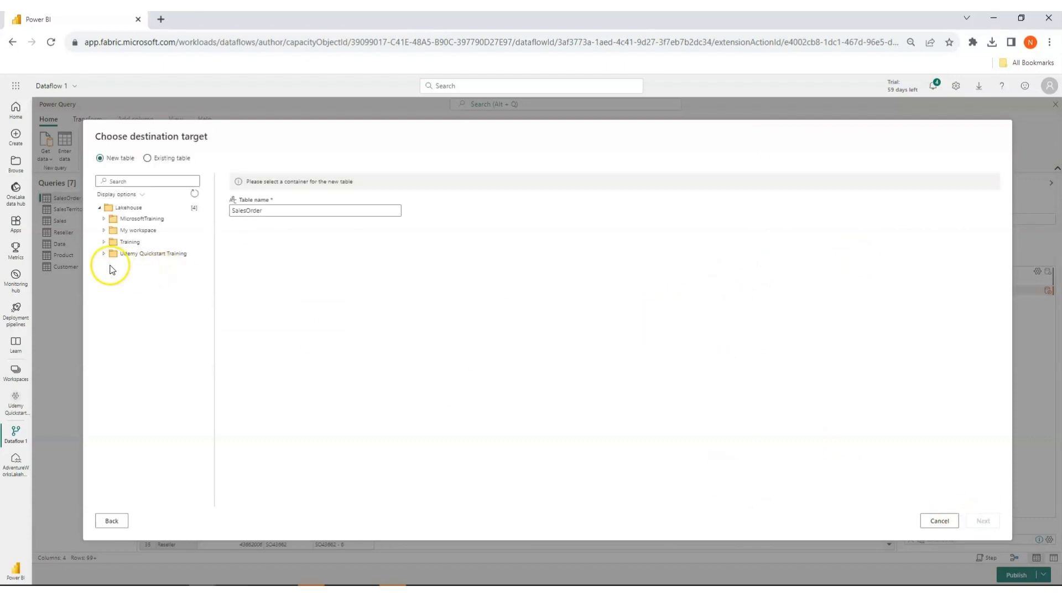
# Choose AdventureWorksLakehouse in the Udemy Quickstart Training workspace as the target for a new SalesOrder table.
pyautogui.click(104, 254)
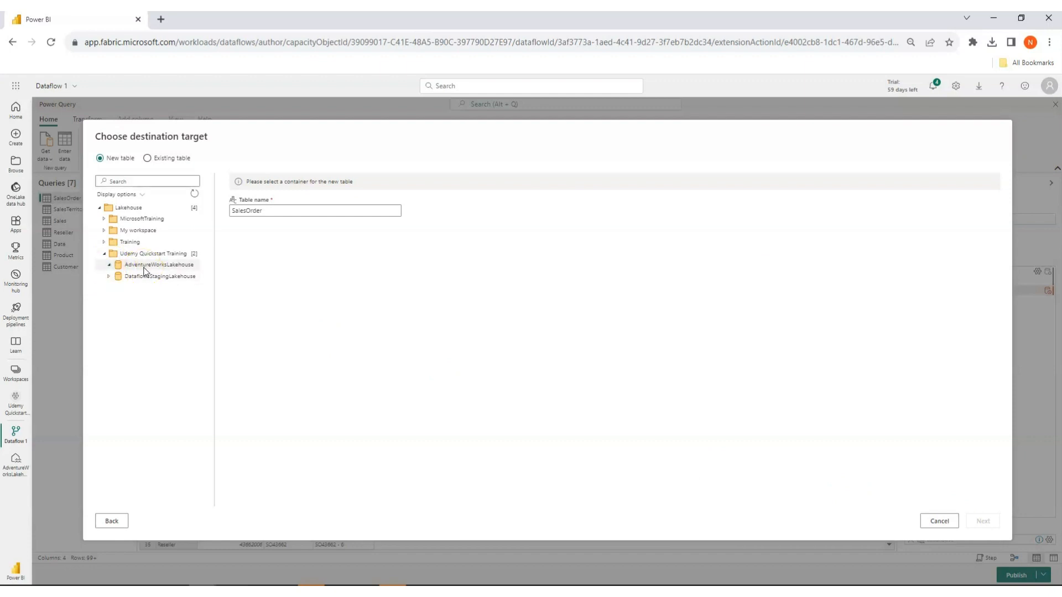
pyautogui.click(144, 268)
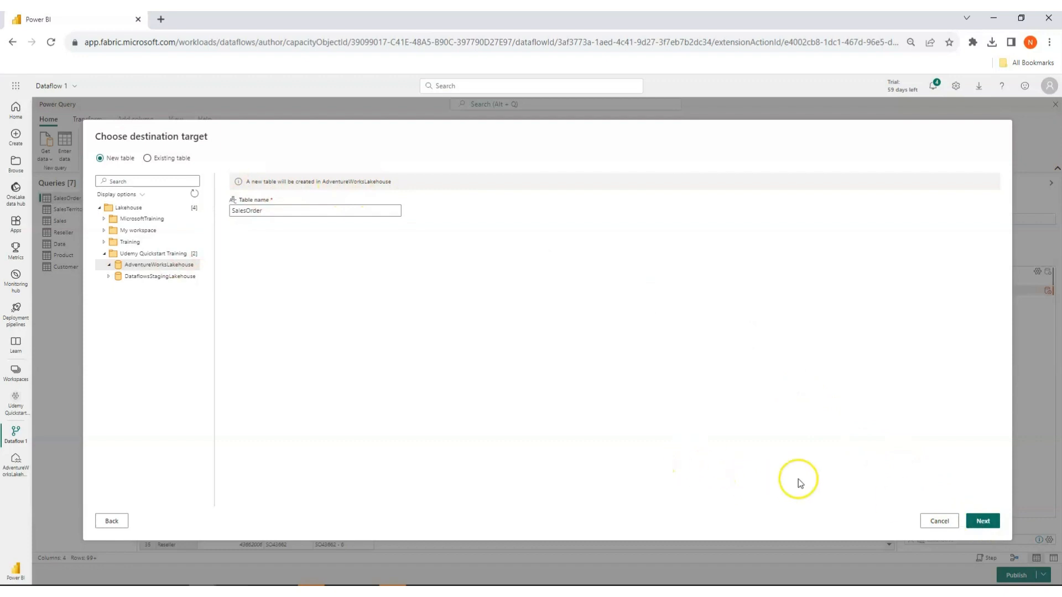
pyautogui.click(985, 522)
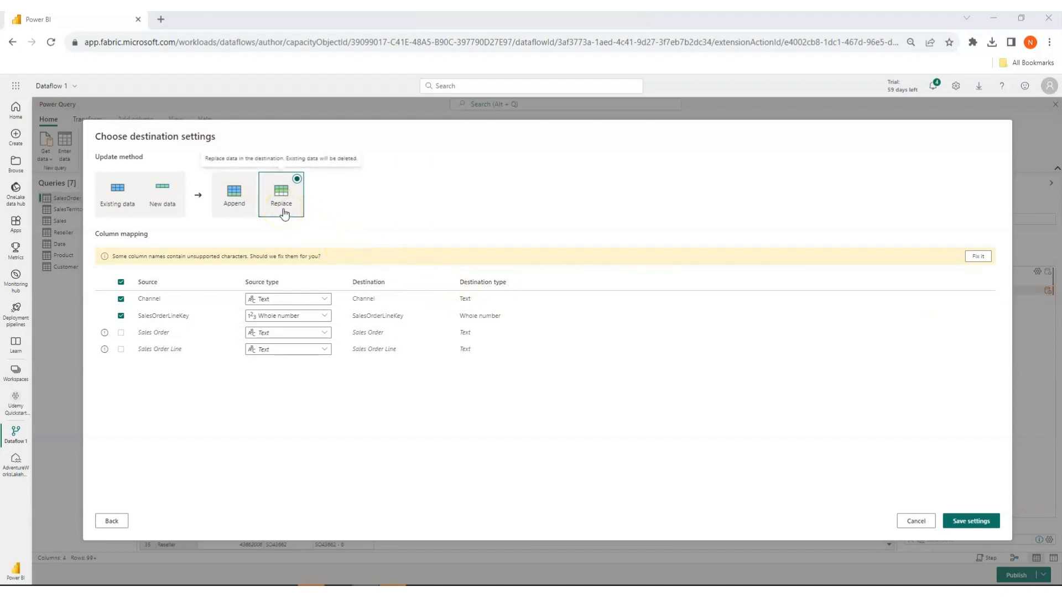
# Save the SalesOrder destination settings with the Replace update method and the unsupported column names fixed automatically.
pyautogui.click(244, 220)
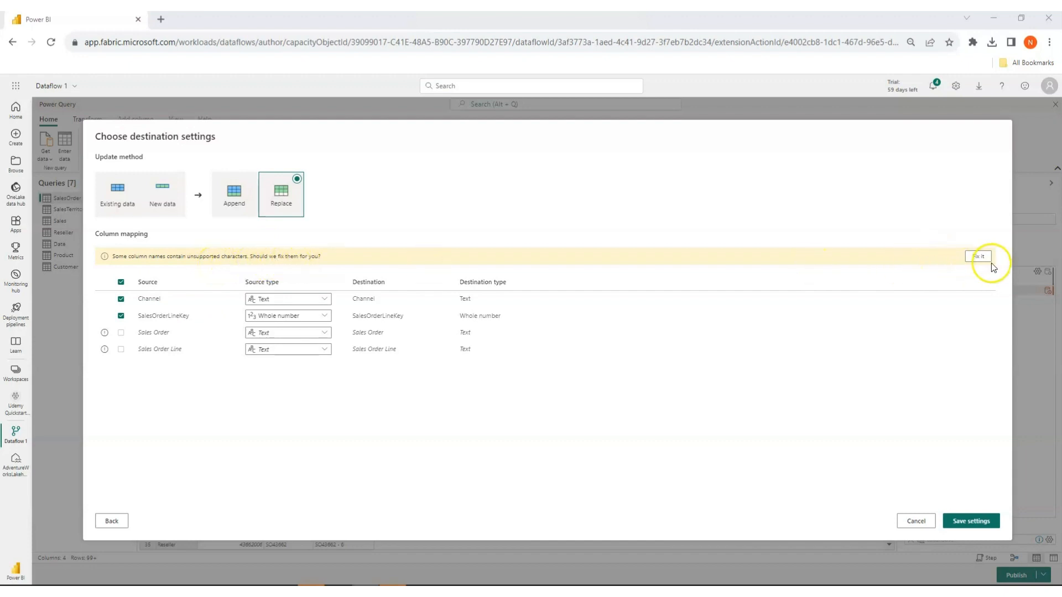
pyautogui.click(978, 256)
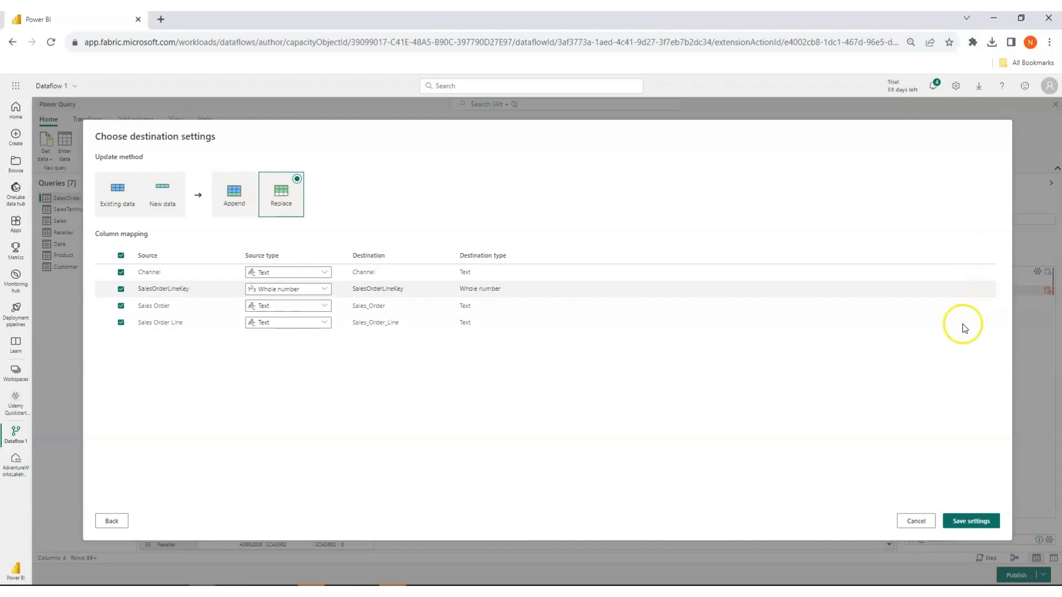
pyautogui.click(968, 526)
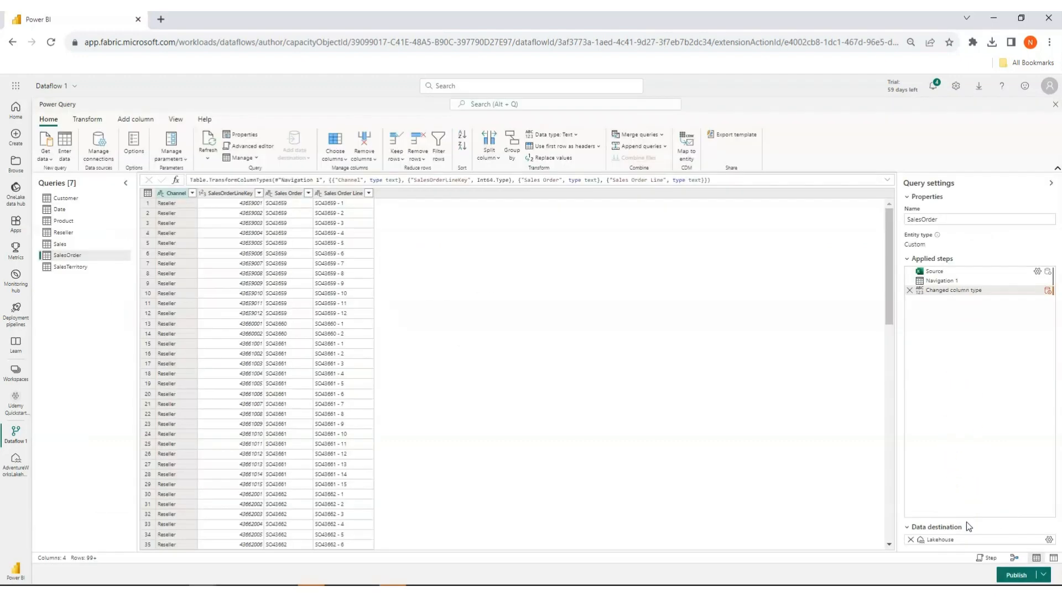
# Edit the Customer query's lakehouse destination and sign in to its connection with the organizational account.
pyautogui.click(69, 202)
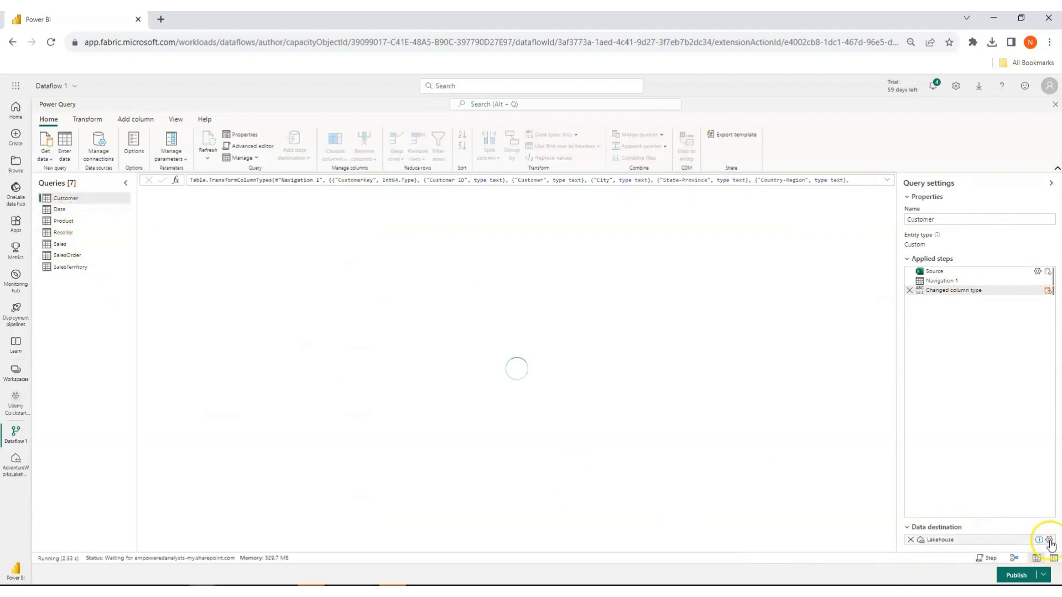
pyautogui.click(1049, 540)
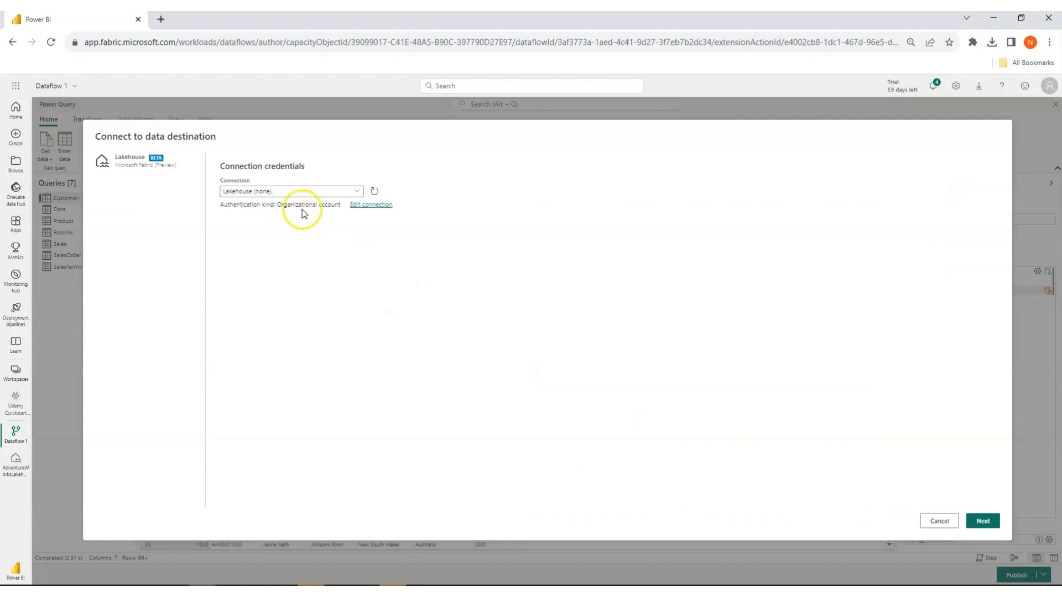
pyautogui.click(365, 206)
pyautogui.click(248, 296)
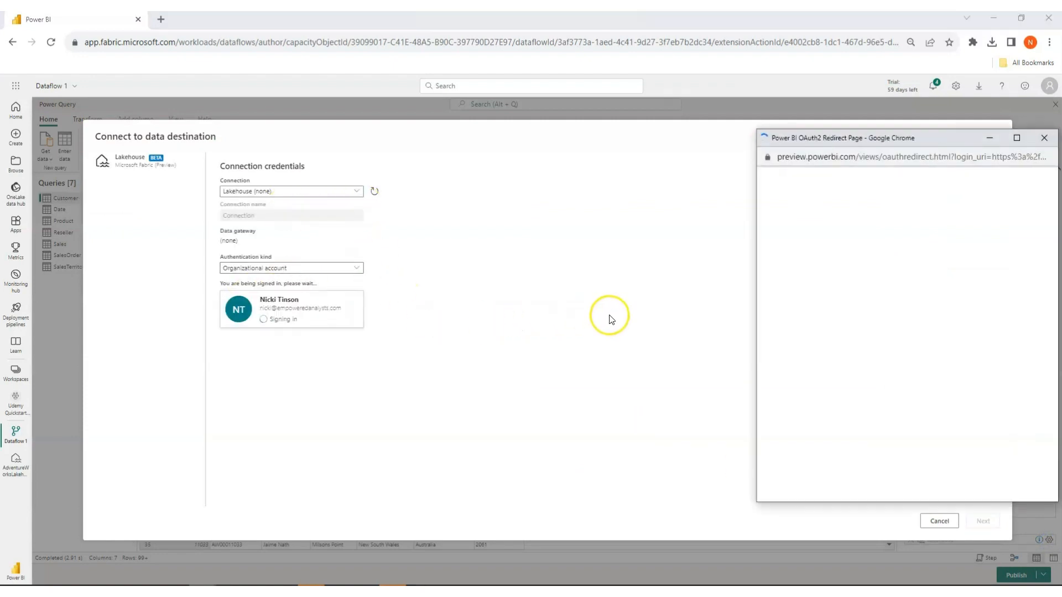
pyautogui.click(845, 240)
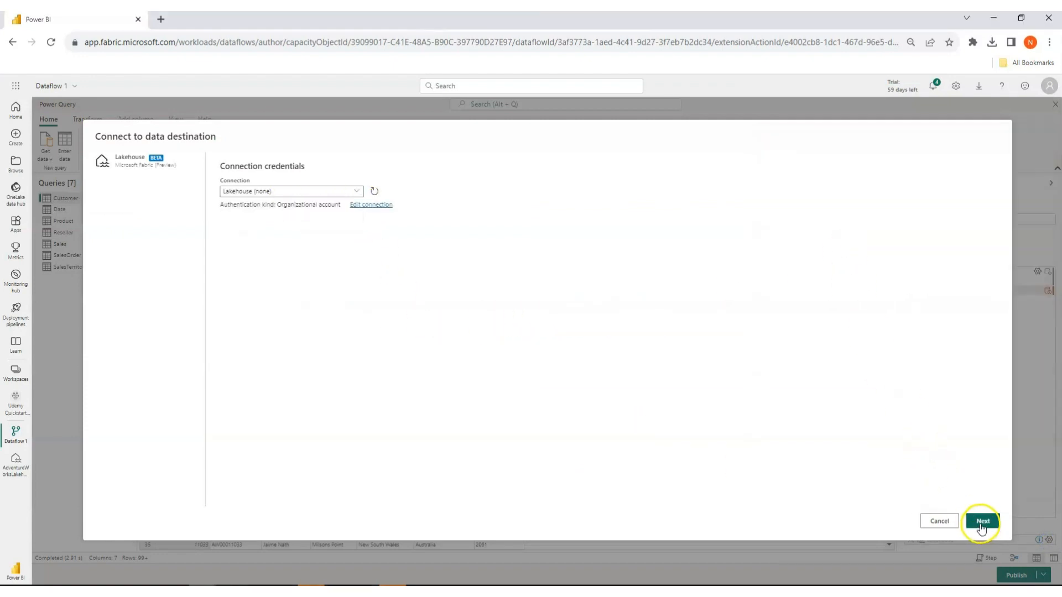
pyautogui.click(982, 521)
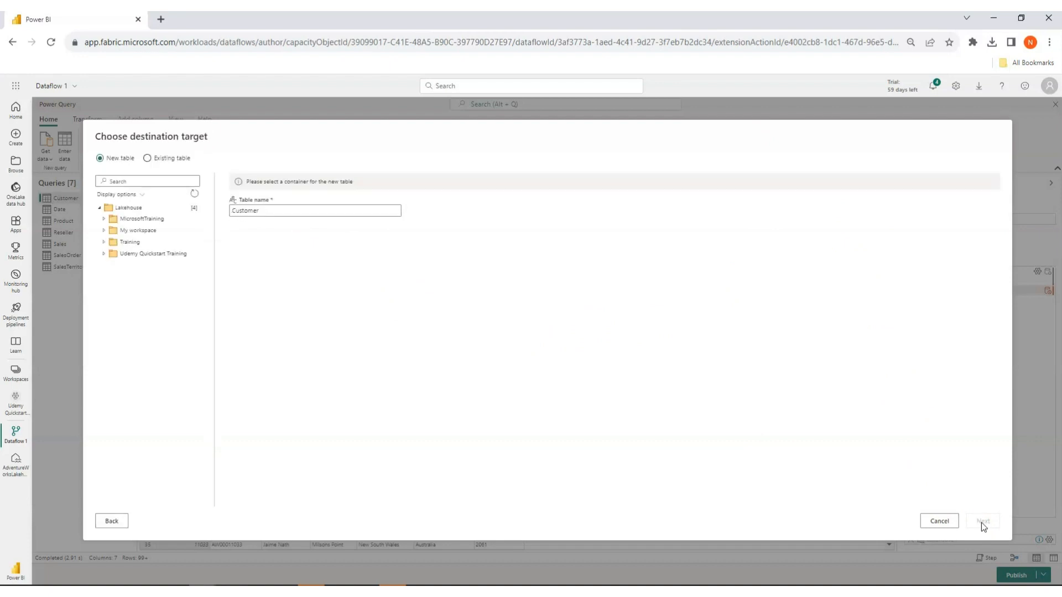
# Target a new Customer table in AdventureWorksLakehouse of the Udemy Quickstart Training workspace, and save with Replace and the unsupported column names fixed.
pyautogui.click(103, 253)
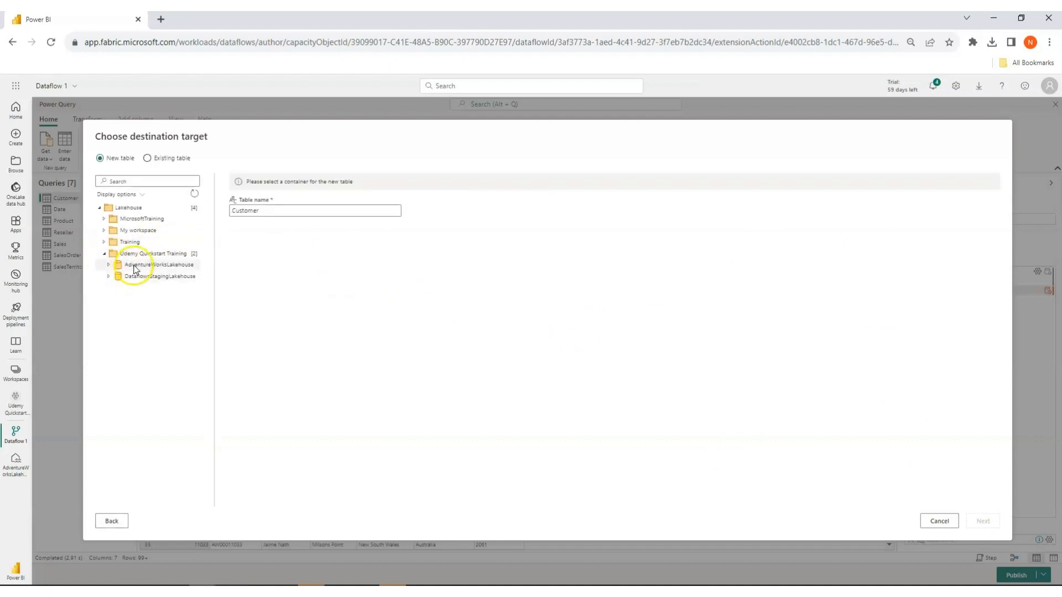
pyautogui.click(132, 265)
pyautogui.click(982, 522)
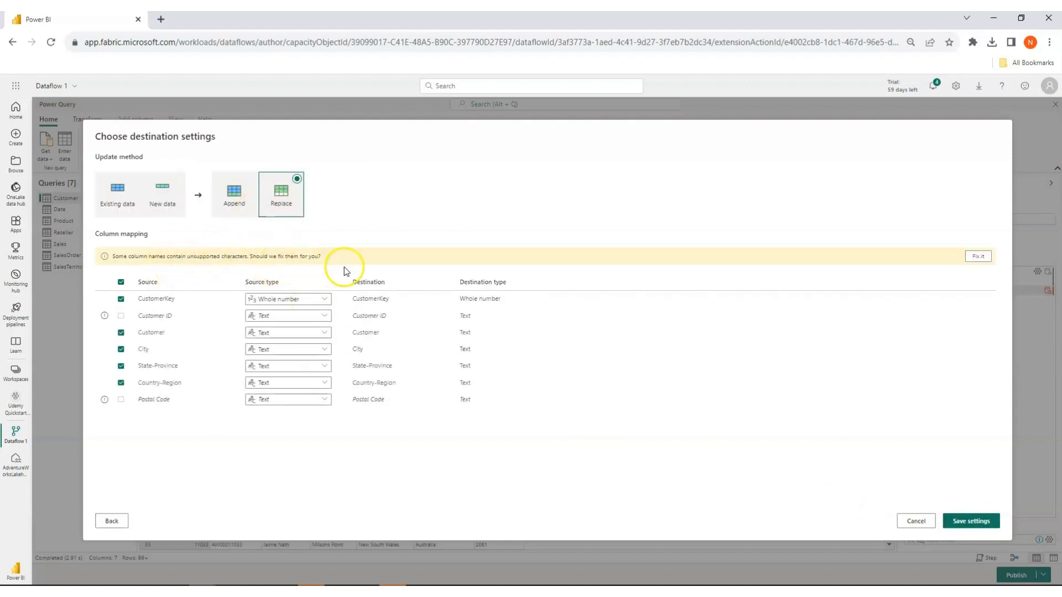
pyautogui.click(981, 257)
pyautogui.click(974, 520)
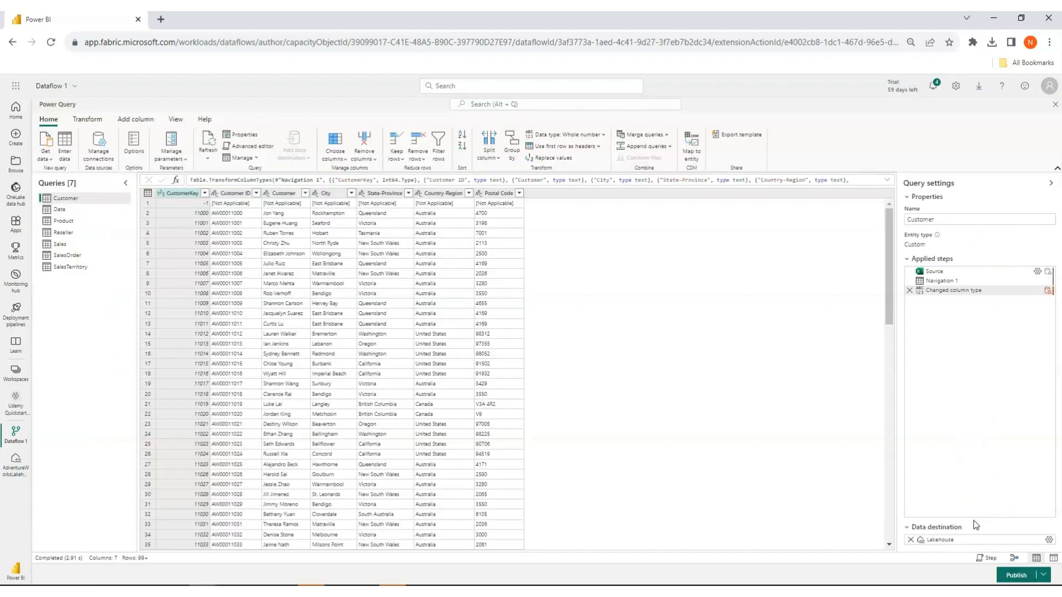
# Edit the Date query's lakehouse destination and sign in to its connection with the organizational account.
pyautogui.click(59, 209)
pyautogui.click(1049, 540)
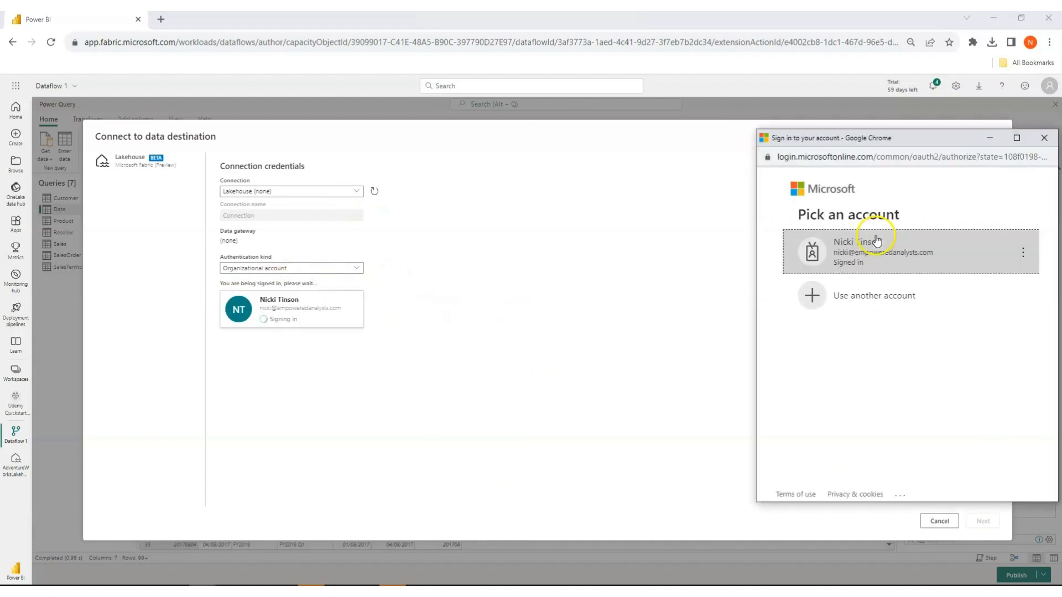
pyautogui.click(870, 237)
pyautogui.click(983, 521)
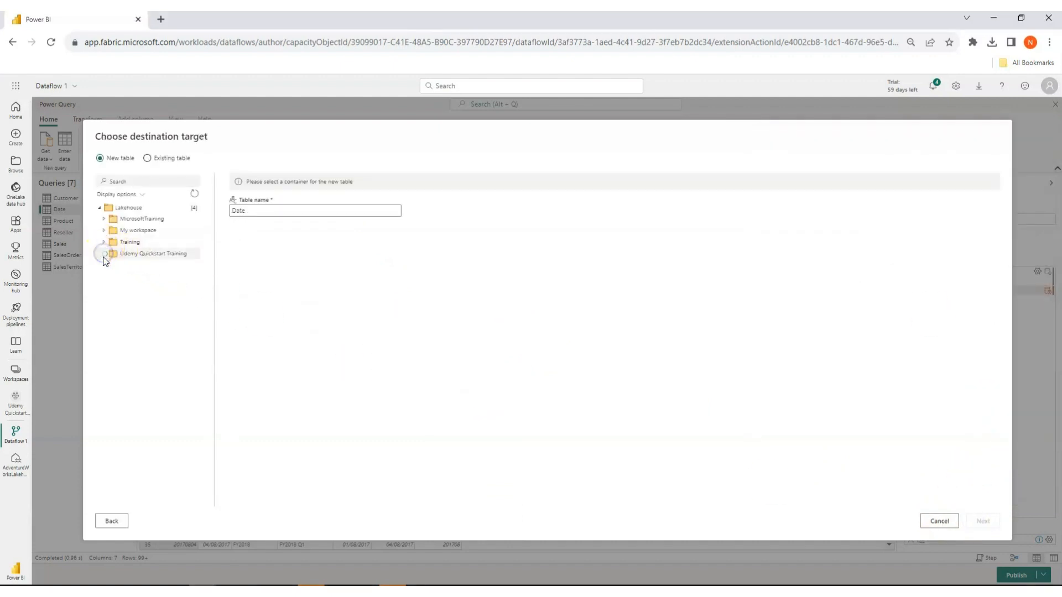
# Target a new Date table in AdventureWorksLakehouse of the Udemy Quickstart Training workspace, and save with the unsupported column names fixed.
pyautogui.click(104, 253)
pyautogui.click(143, 265)
pyautogui.click(983, 521)
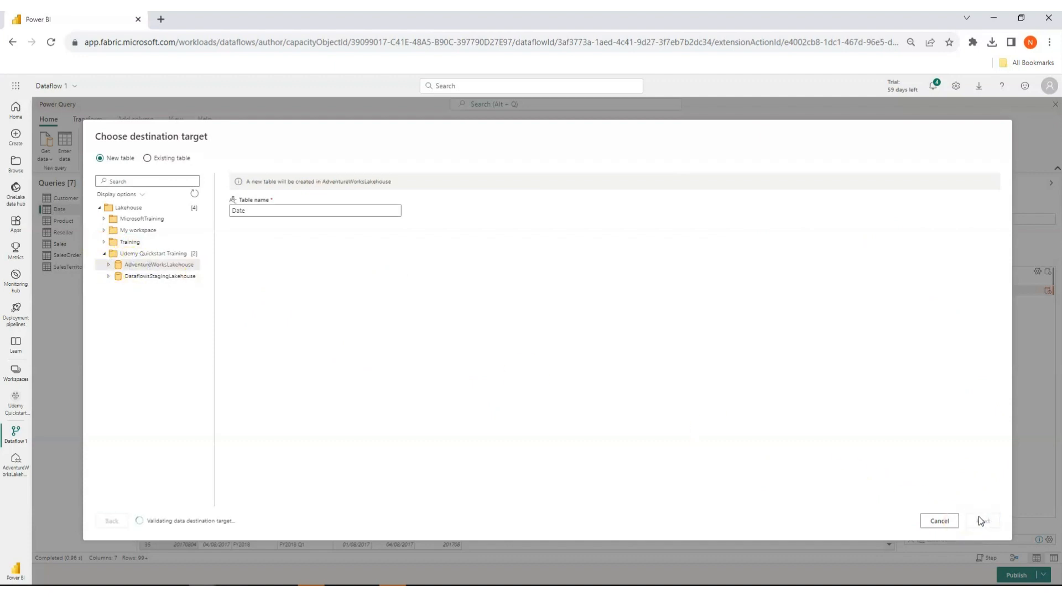
pyautogui.click(972, 257)
pyautogui.click(966, 518)
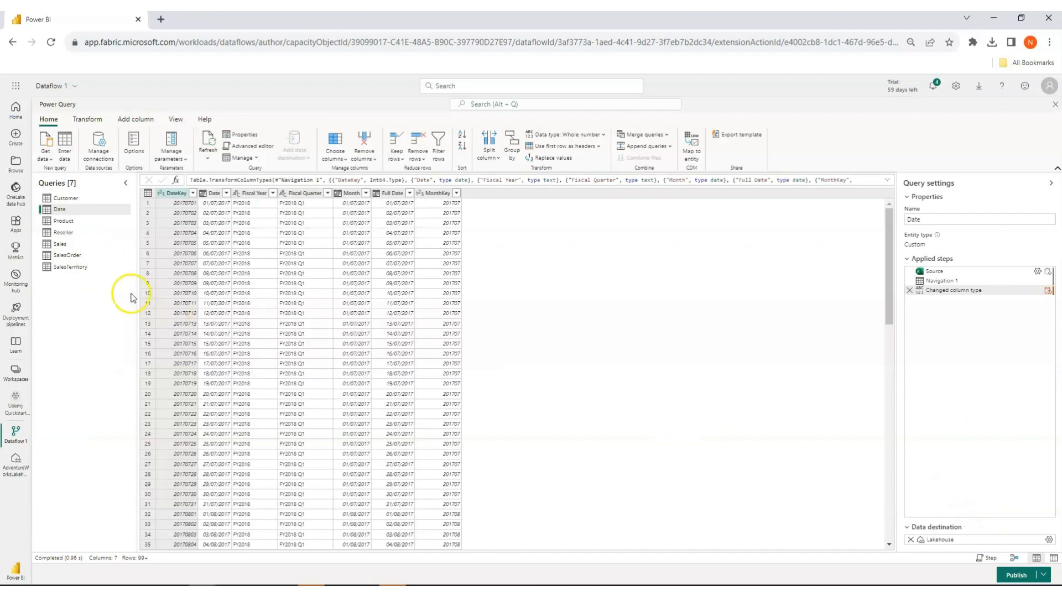
# Edit the Product query's lakehouse destination and sign in to its connection with the organizational account.
pyautogui.click(71, 223)
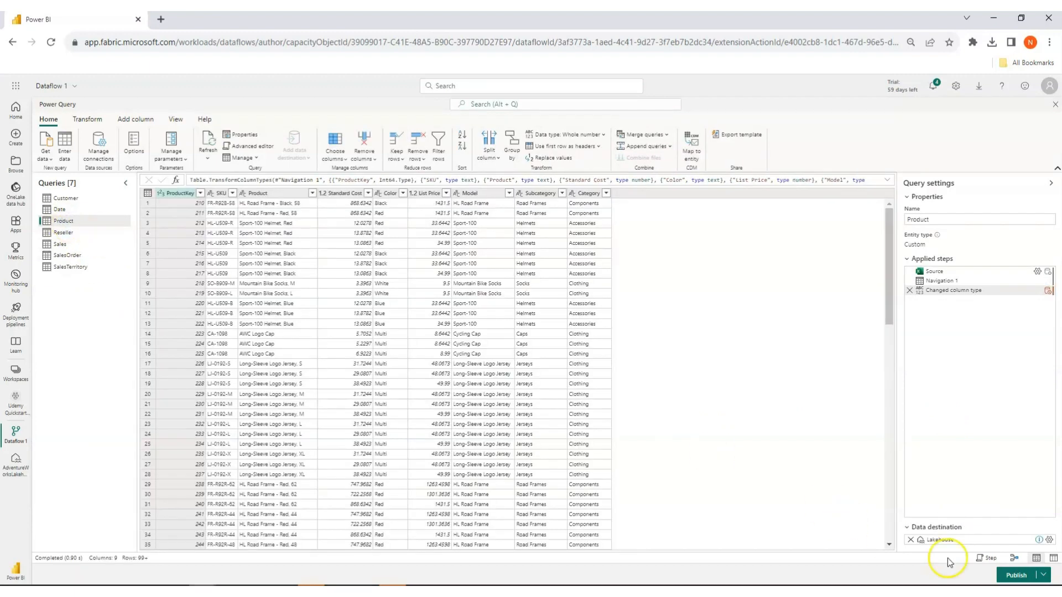
pyautogui.click(1051, 542)
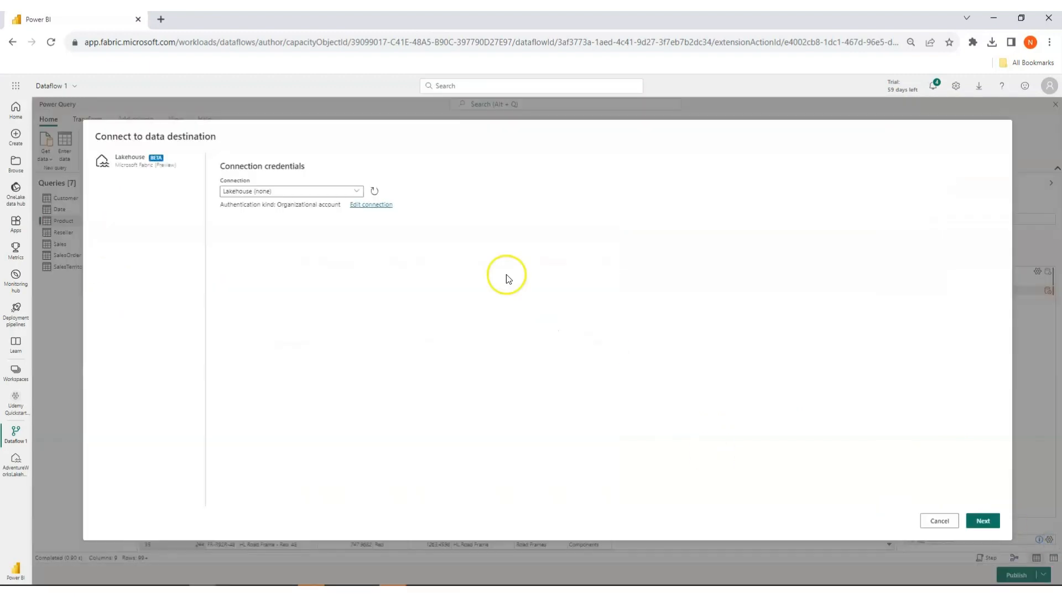
pyautogui.click(348, 202)
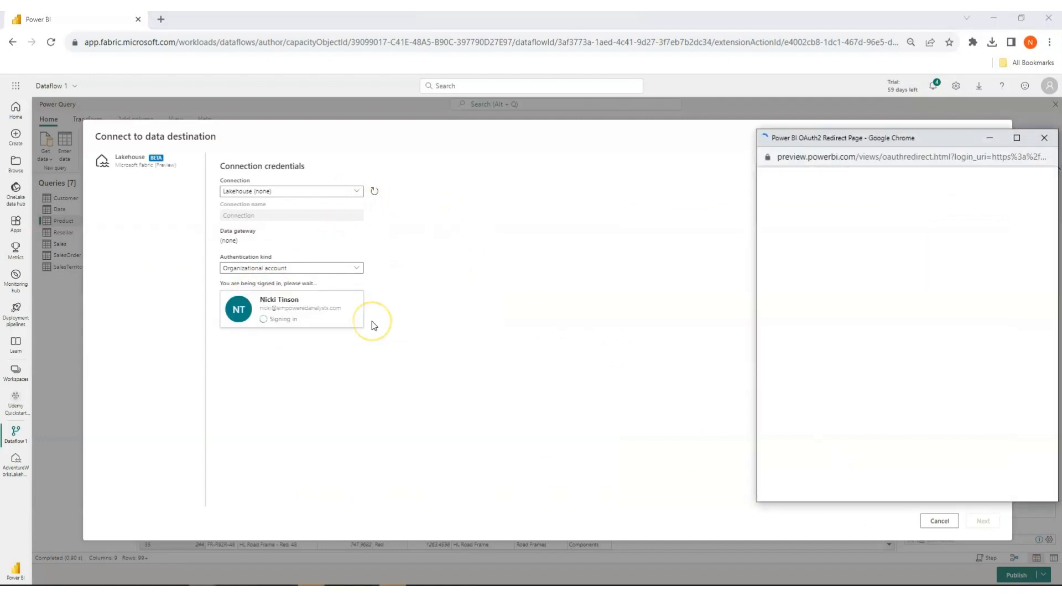
pyautogui.click(838, 263)
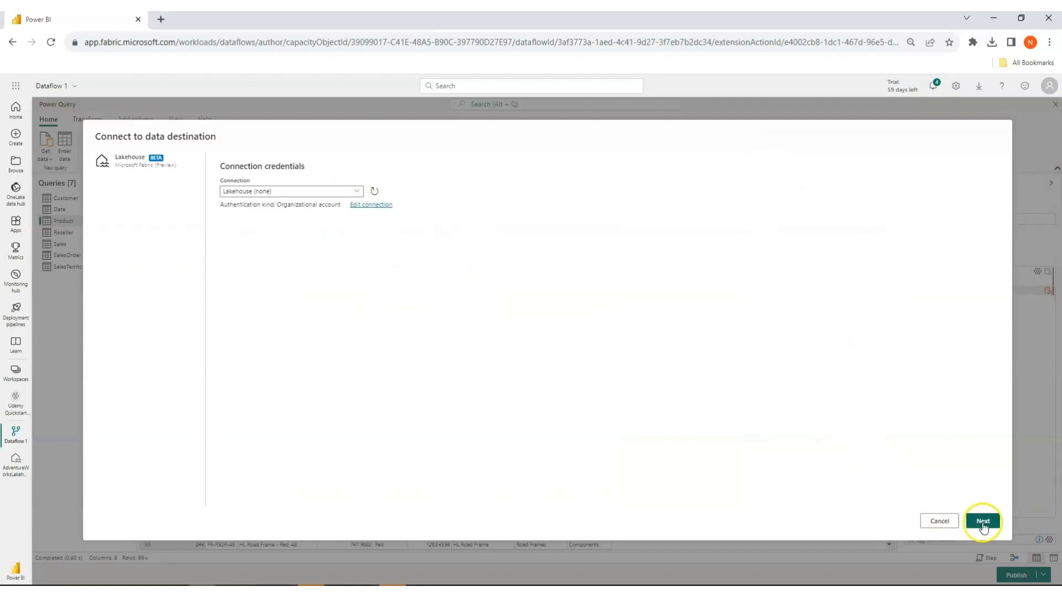
pyautogui.click(982, 521)
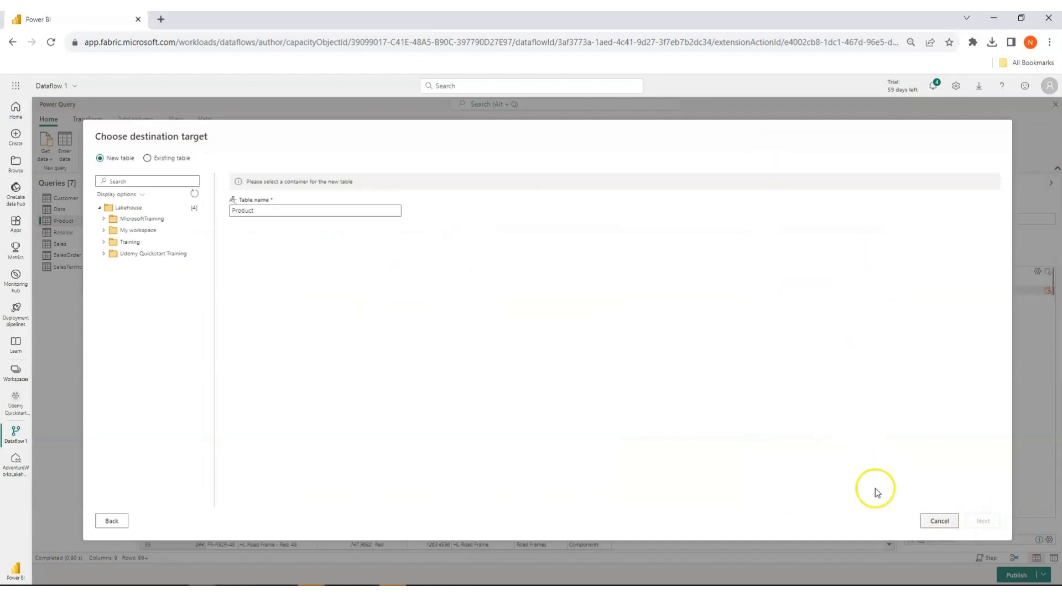
# Target a new Product table in AdventureWorksLakehouse of the Udemy Quickstart Training workspace, and save with Replace and the unsupported column names fixed.
pyautogui.click(104, 253)
pyautogui.click(137, 266)
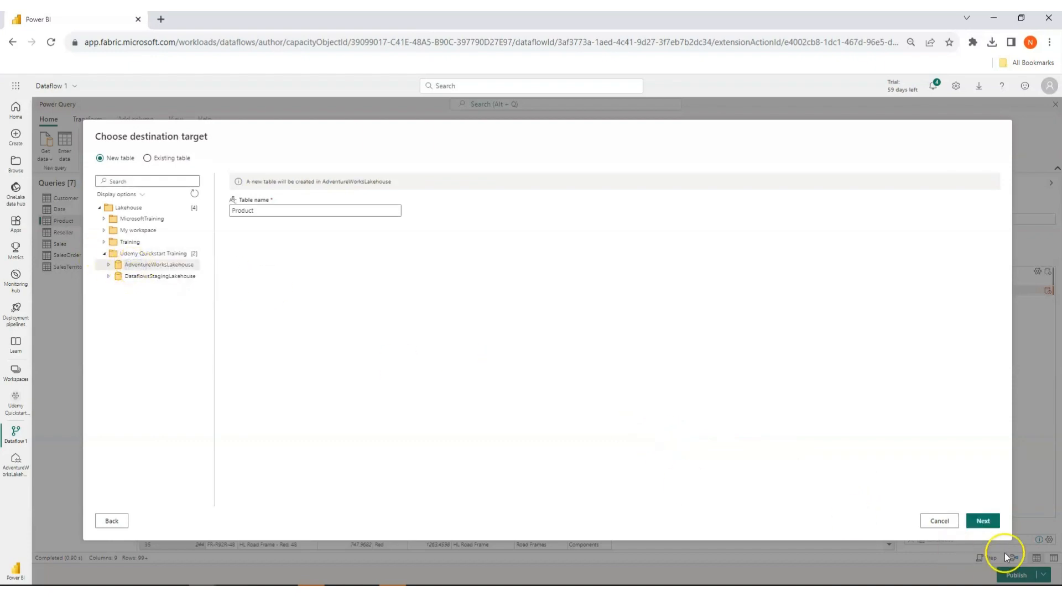
pyautogui.click(983, 521)
pyautogui.click(976, 258)
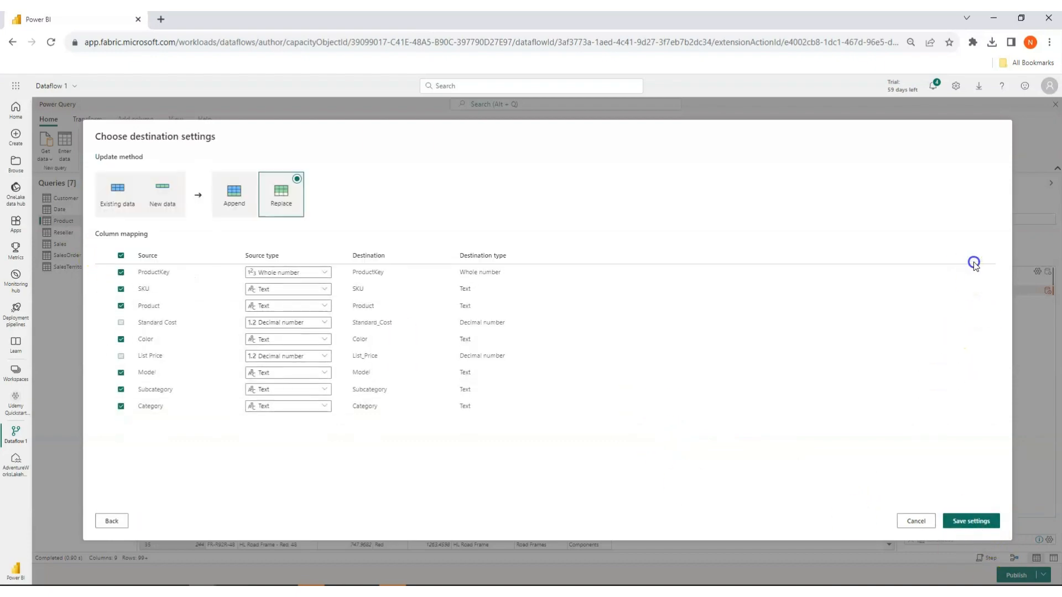
pyautogui.click(948, 519)
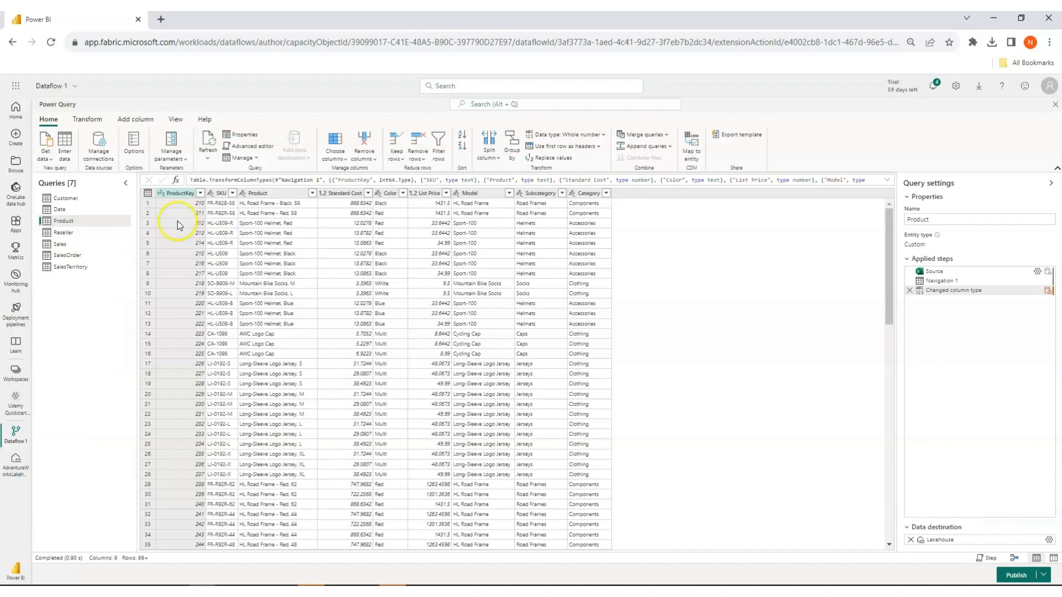
# Edit the Reseller query's lakehouse destination and sign in to its connection with the organizational account.
pyautogui.click(63, 232)
pyautogui.click(1049, 540)
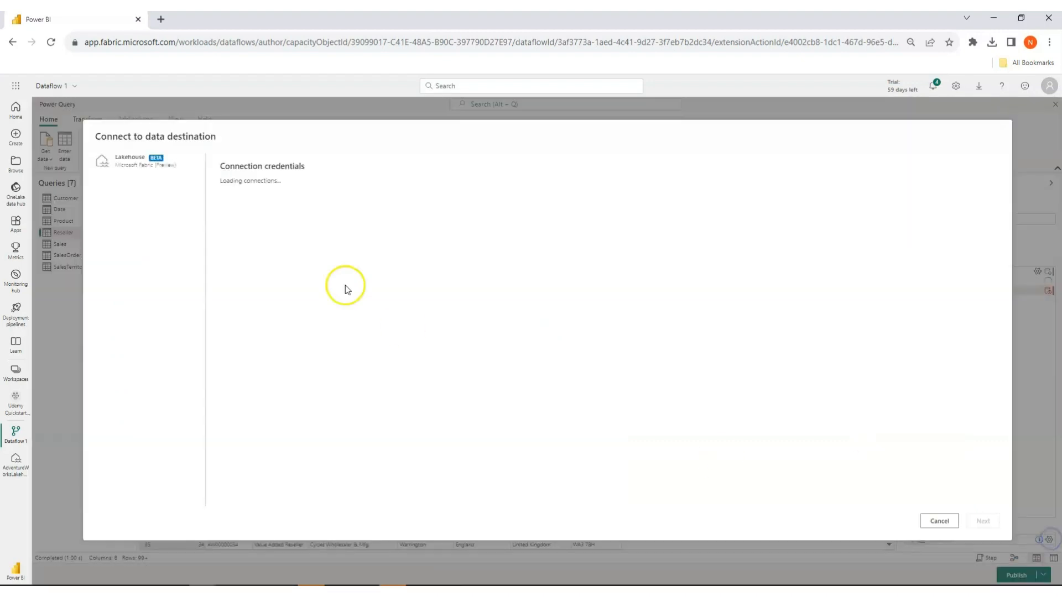
pyautogui.click(245, 299)
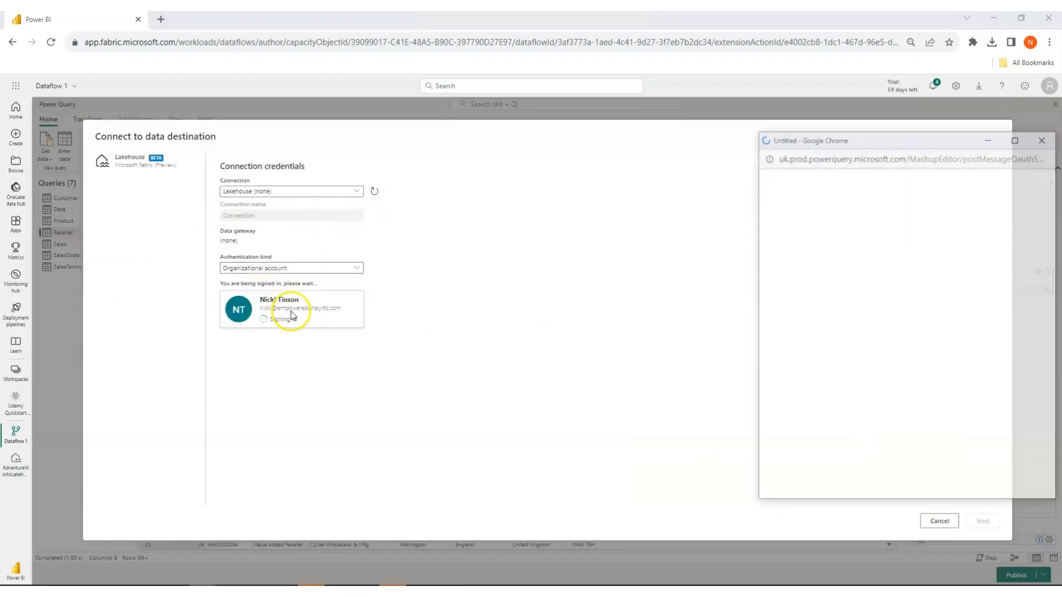
pyautogui.click(828, 248)
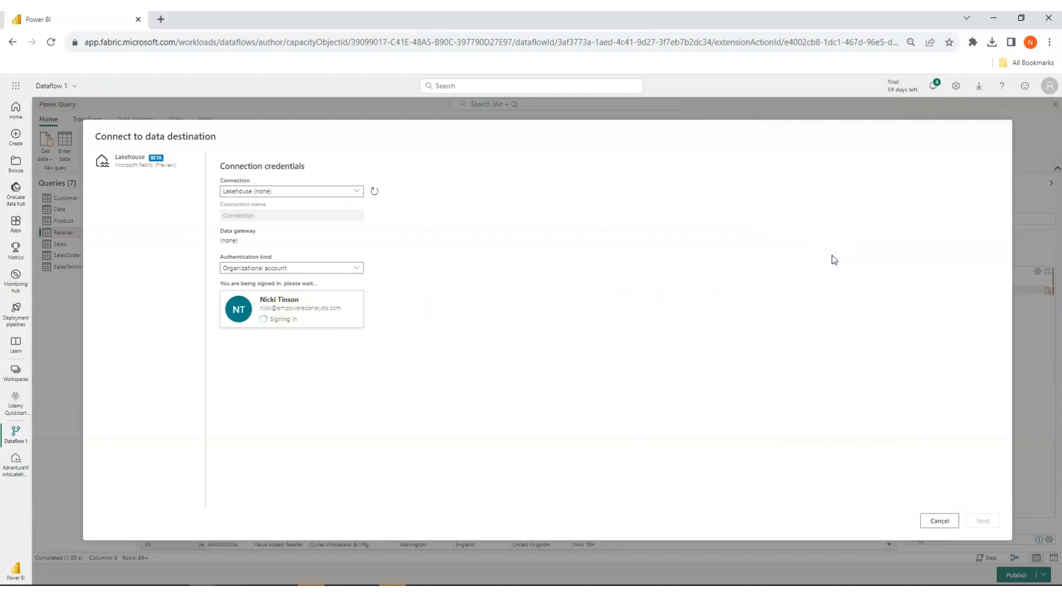
pyautogui.click(986, 520)
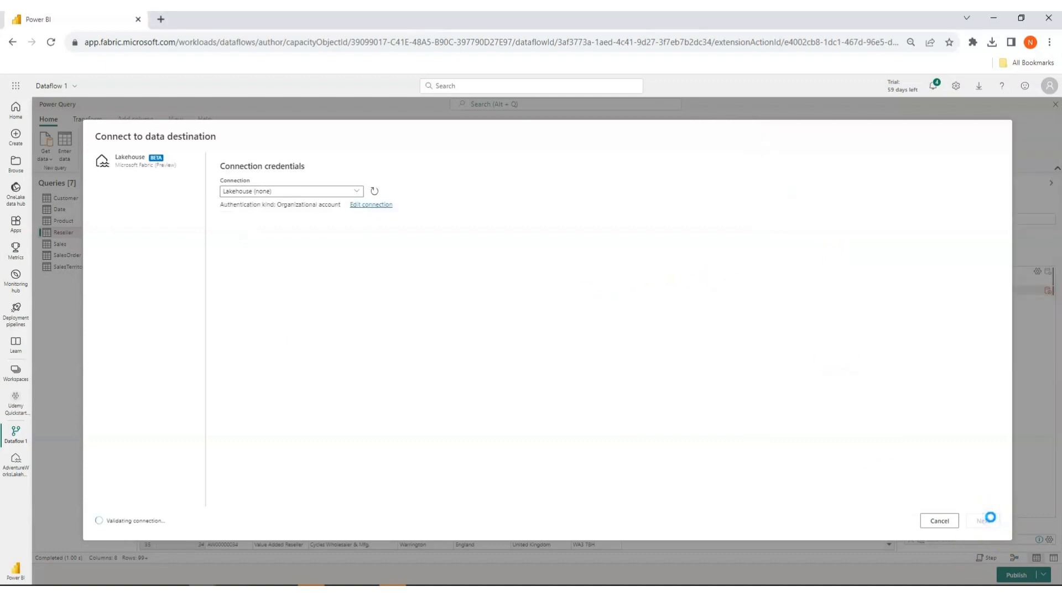
# Target a new Reseller table in AdventureWorksLakehouse of the Udemy Quickstart Training workspace, and save with Replace and the unsupported column names fixed.
pyautogui.click(104, 254)
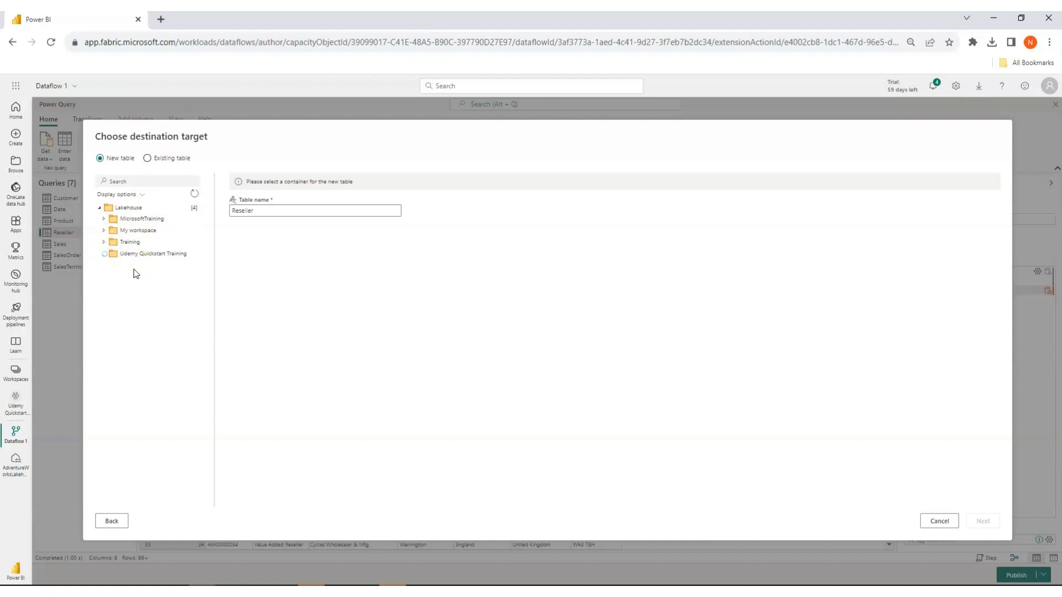
pyautogui.click(155, 265)
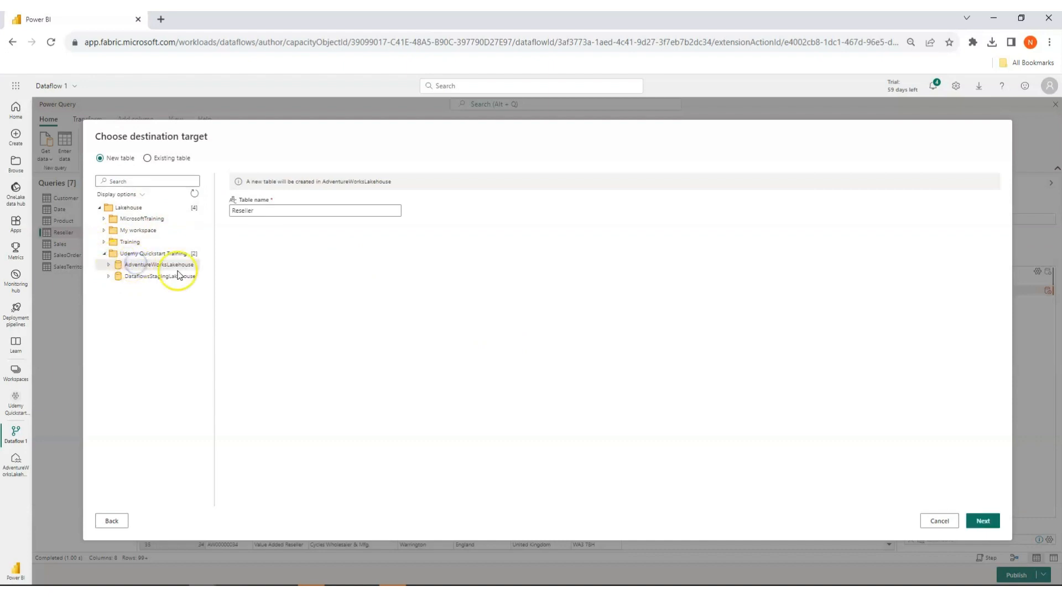
pyautogui.click(983, 522)
pyautogui.click(978, 256)
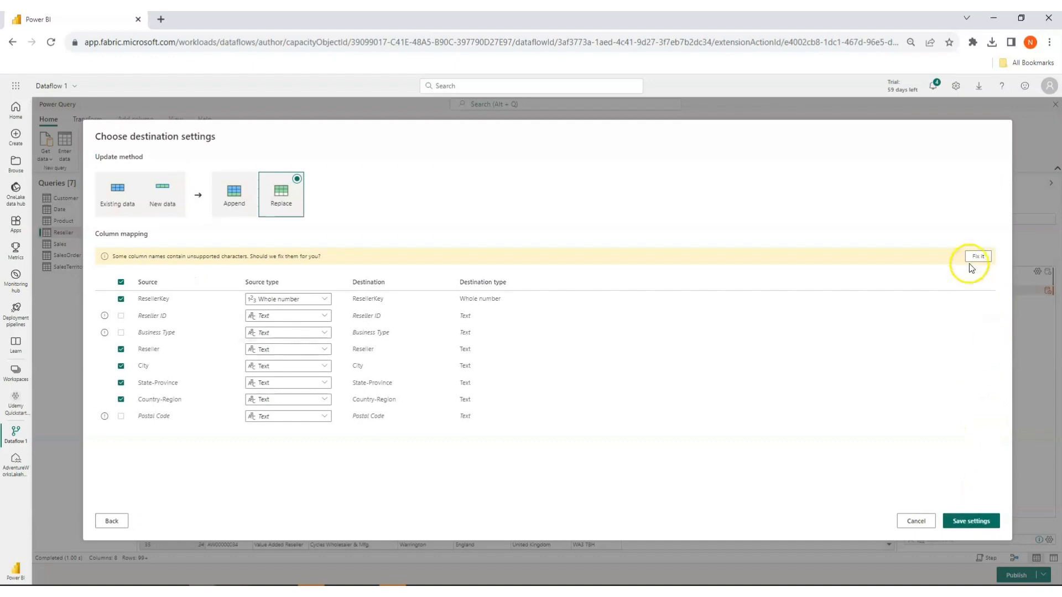
pyautogui.click(962, 521)
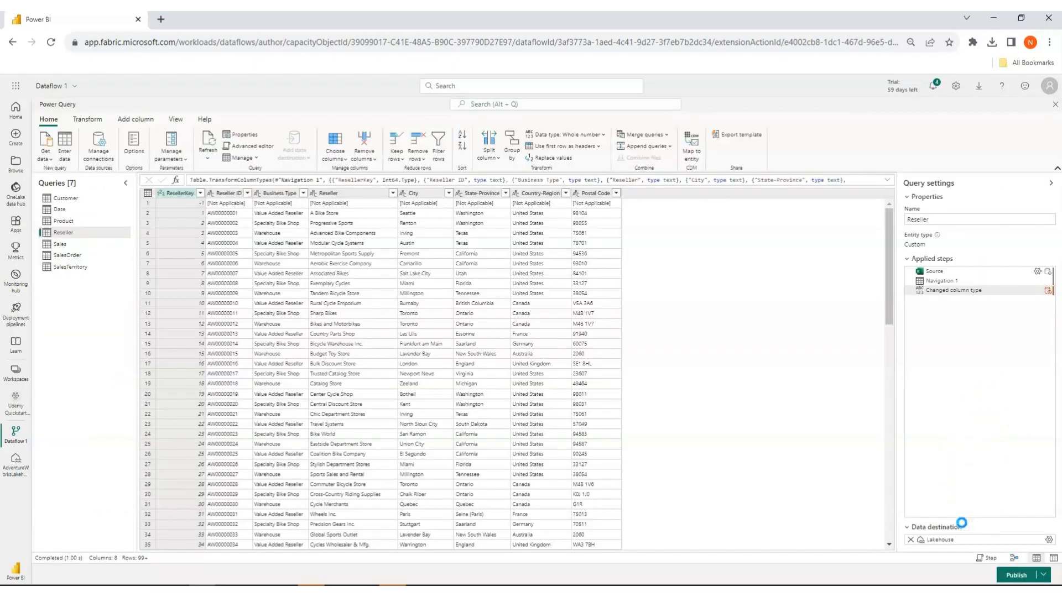
# Edit the Sales query's lakehouse destination and sign in to its connection with the organizational account.
pyautogui.click(66, 245)
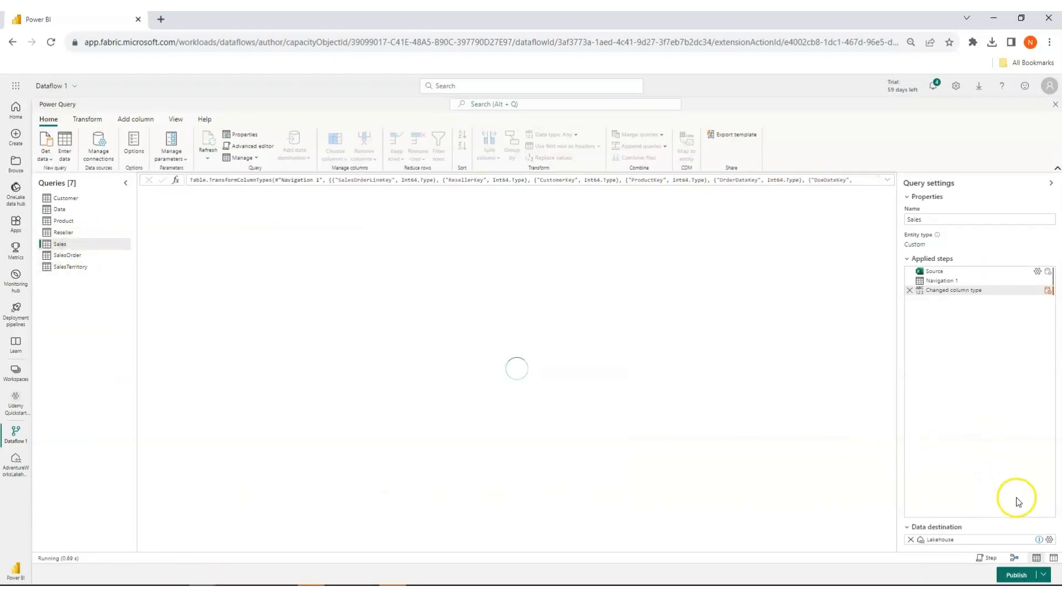
pyautogui.click(1050, 540)
pyautogui.click(239, 296)
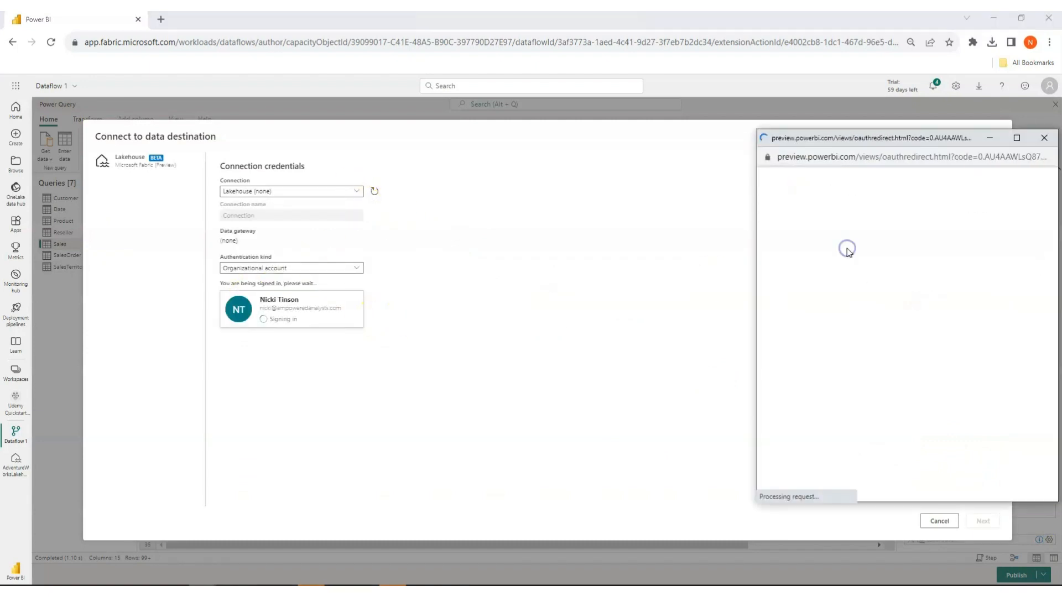
pyautogui.click(978, 519)
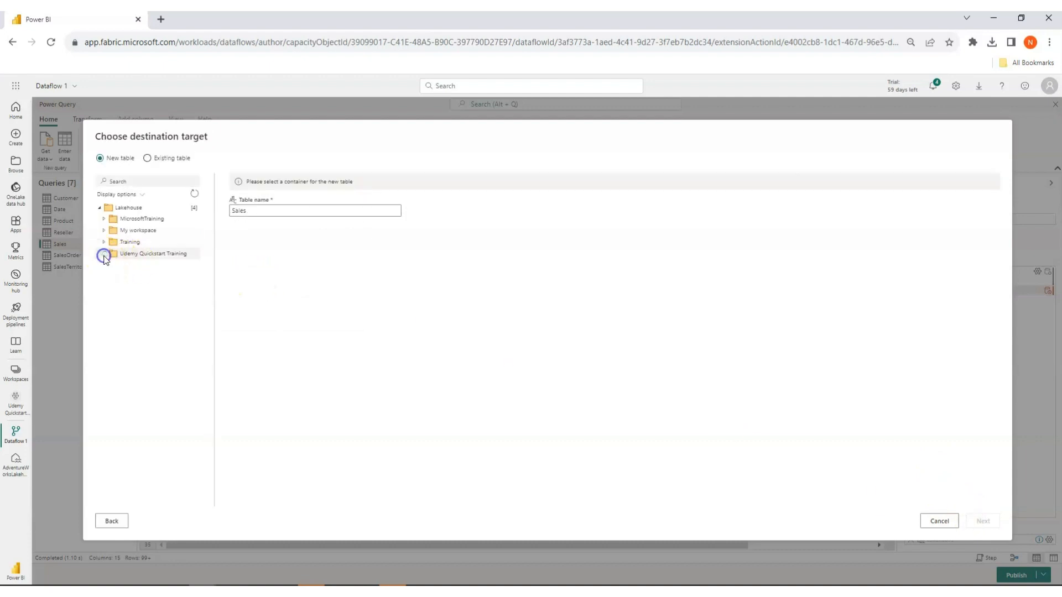
# Target a new Sales table in a lakehouse of the Udemy Quickstart Training workspace, and save with Replace and the unsupported column names fixed.
pyautogui.click(104, 254)
pyautogui.click(123, 277)
pyautogui.click(990, 520)
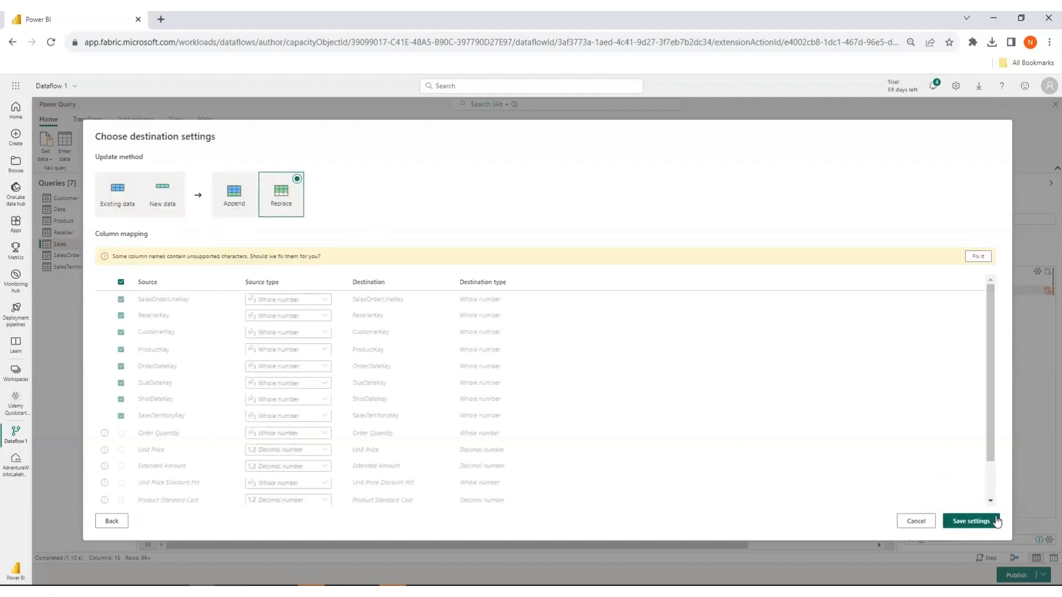
pyautogui.click(978, 256)
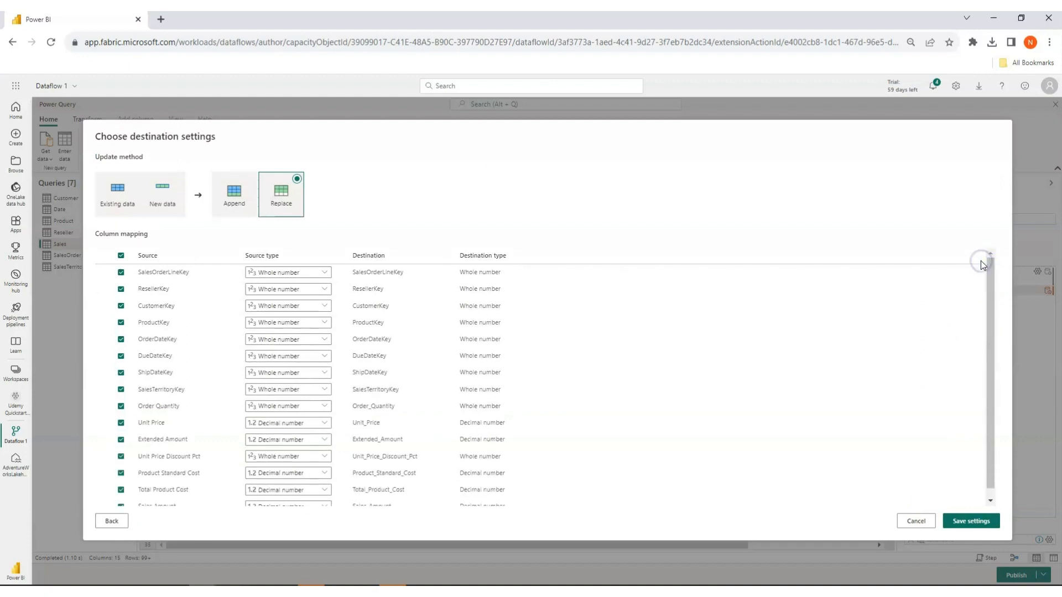
pyautogui.click(971, 521)
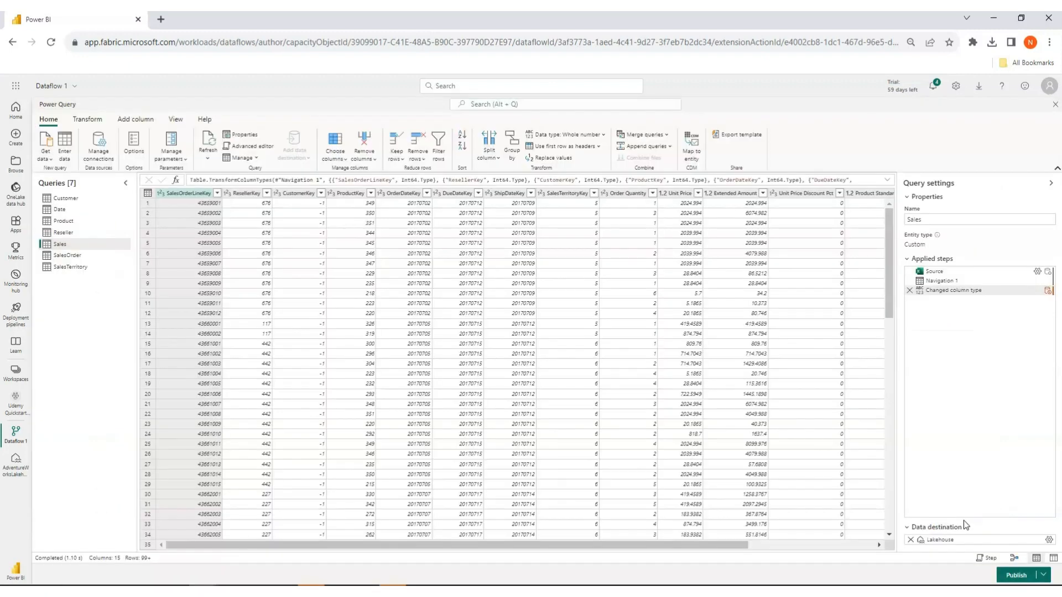
# Edit the SalesTerritory query's lakehouse destination and sign in to its connection with the organizational account.
pyautogui.click(75, 267)
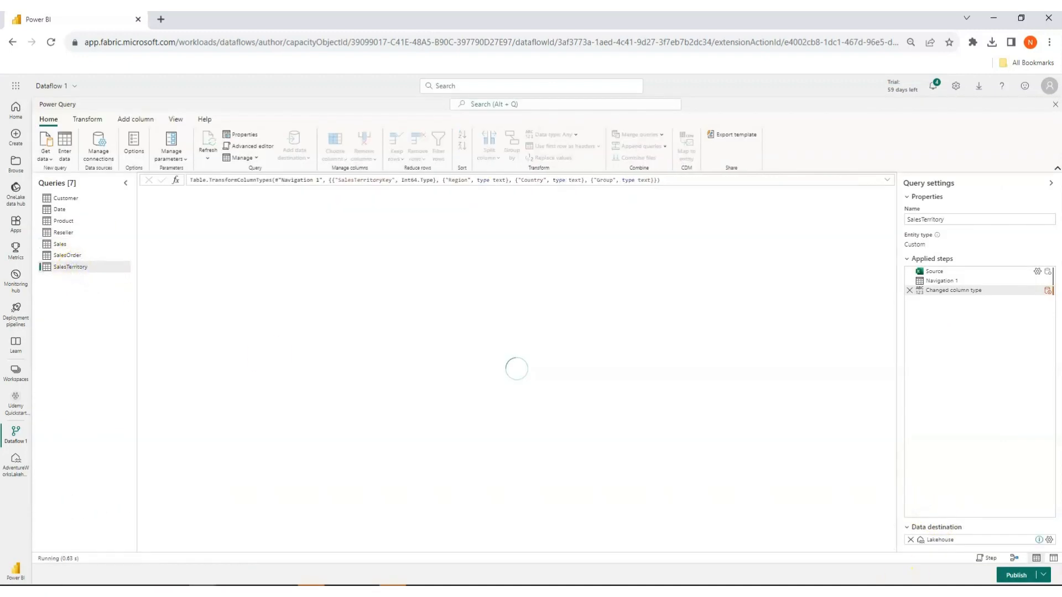
pyautogui.click(1049, 540)
pyautogui.click(280, 191)
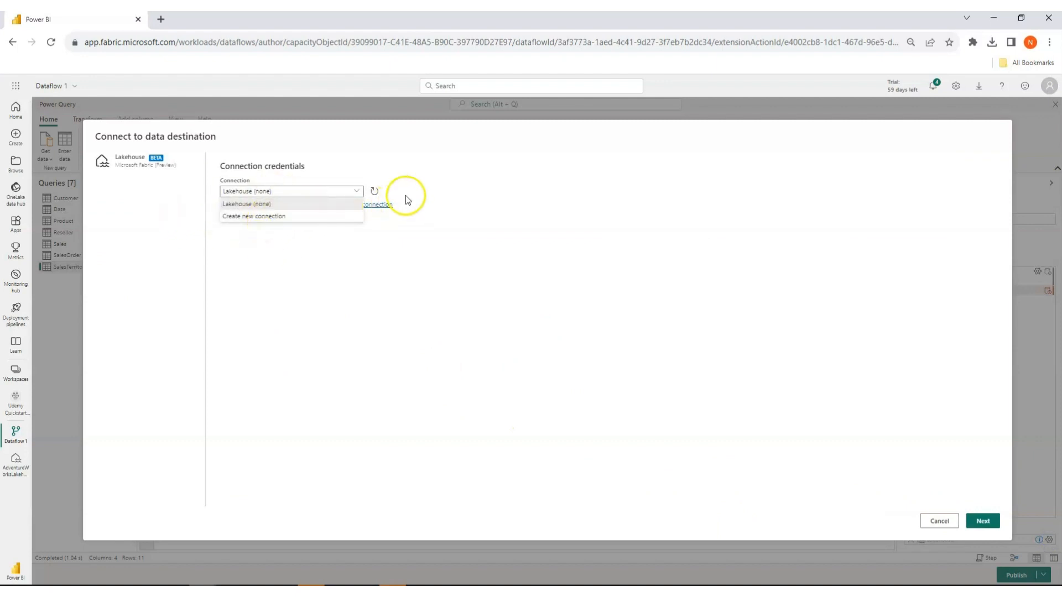
pyautogui.click(389, 204)
pyautogui.click(246, 299)
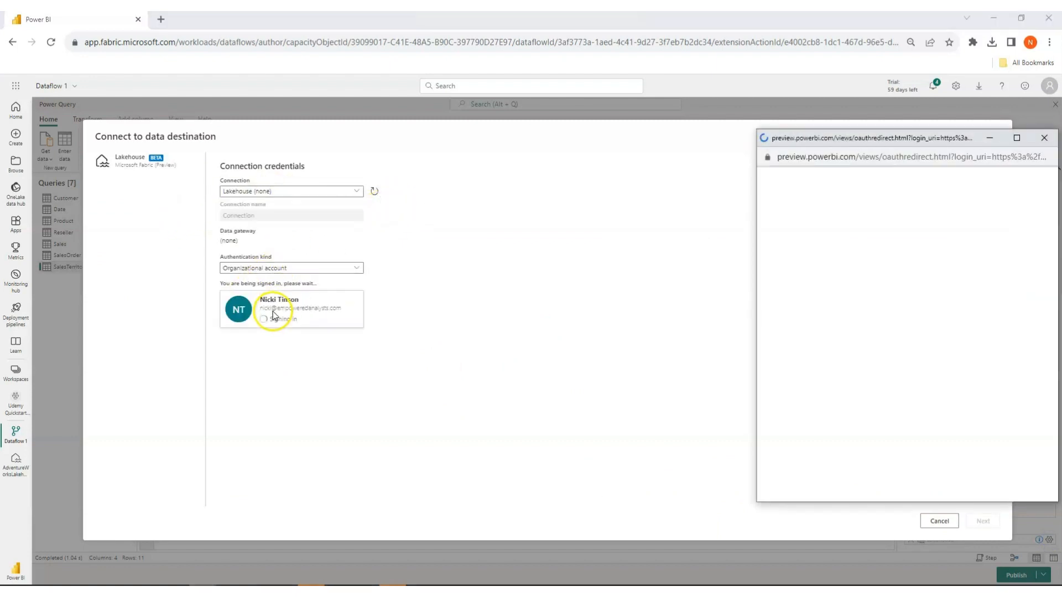
pyautogui.click(877, 246)
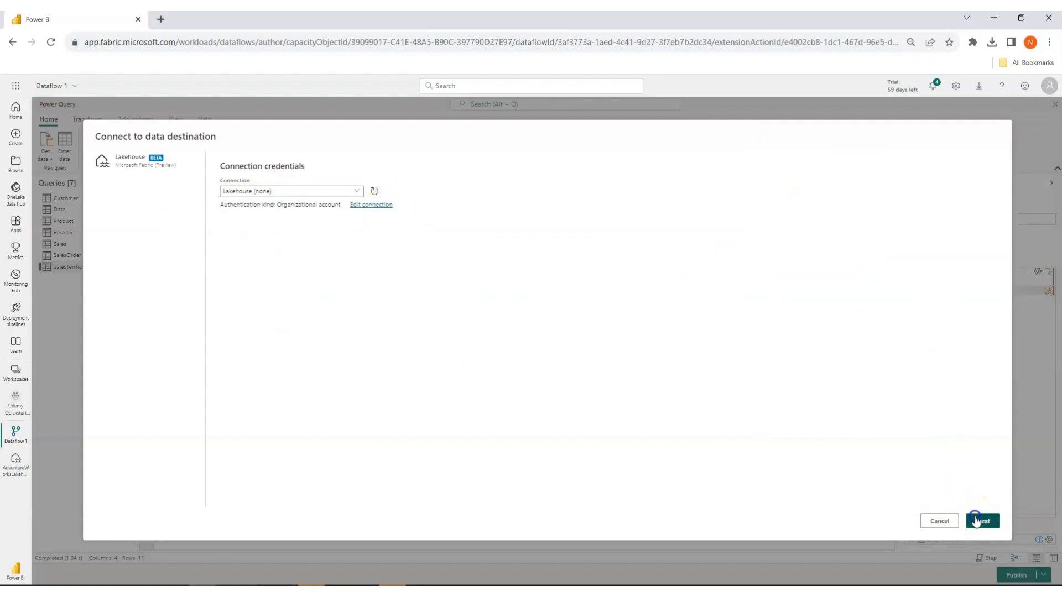
pyautogui.click(980, 520)
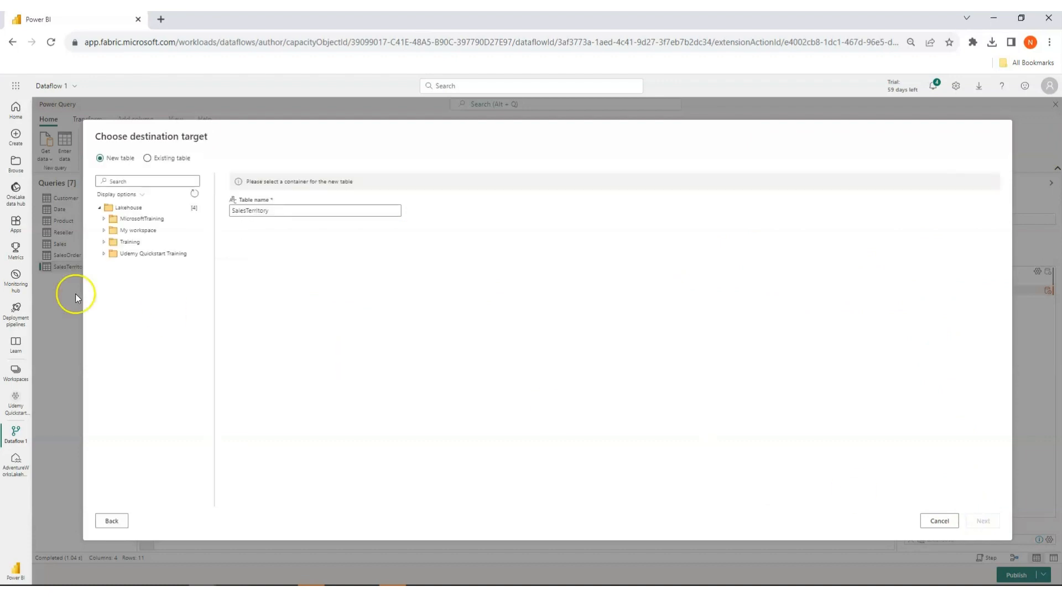
# Target a new SalesTerritory table in AdventureWorksLakehouse of the Udemy Quickstart Training workspace, and save the destination settings.
pyautogui.click(104, 253)
pyautogui.click(150, 266)
pyautogui.click(983, 521)
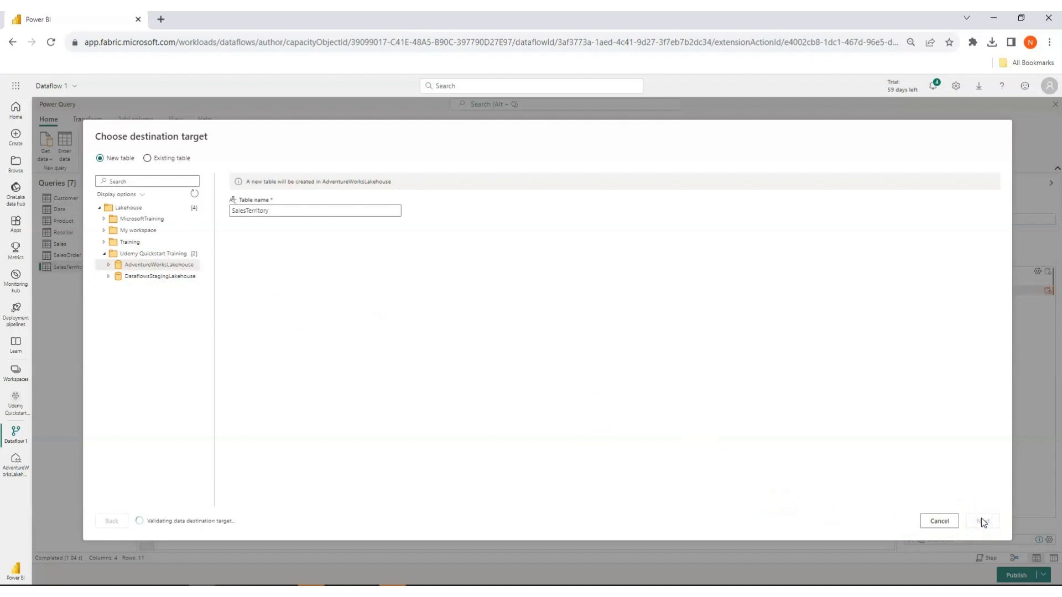
pyautogui.click(985, 528)
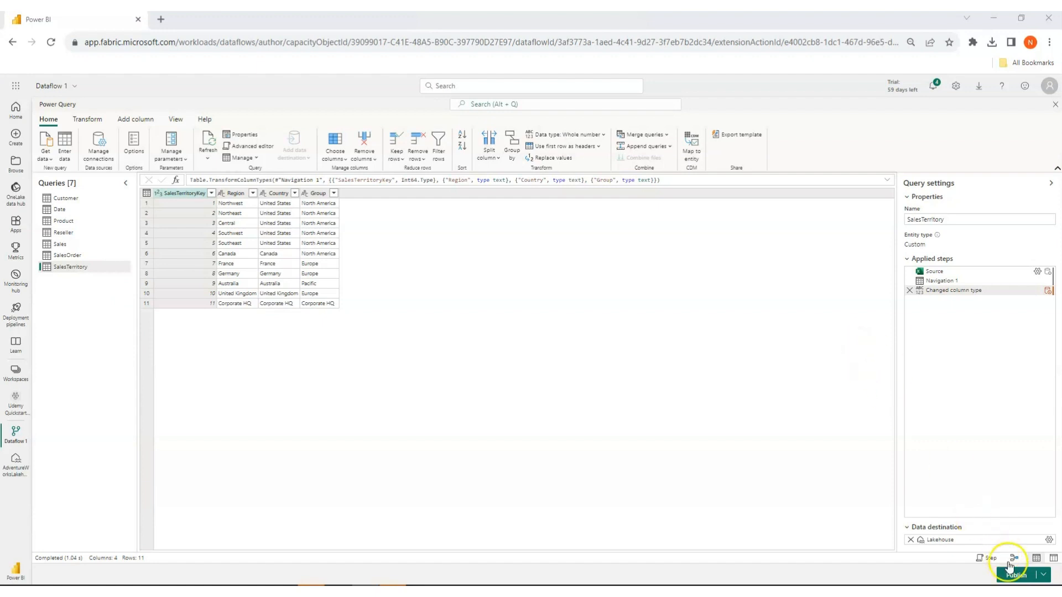
# Publish the dataflow immediately.
pyautogui.click(1043, 575)
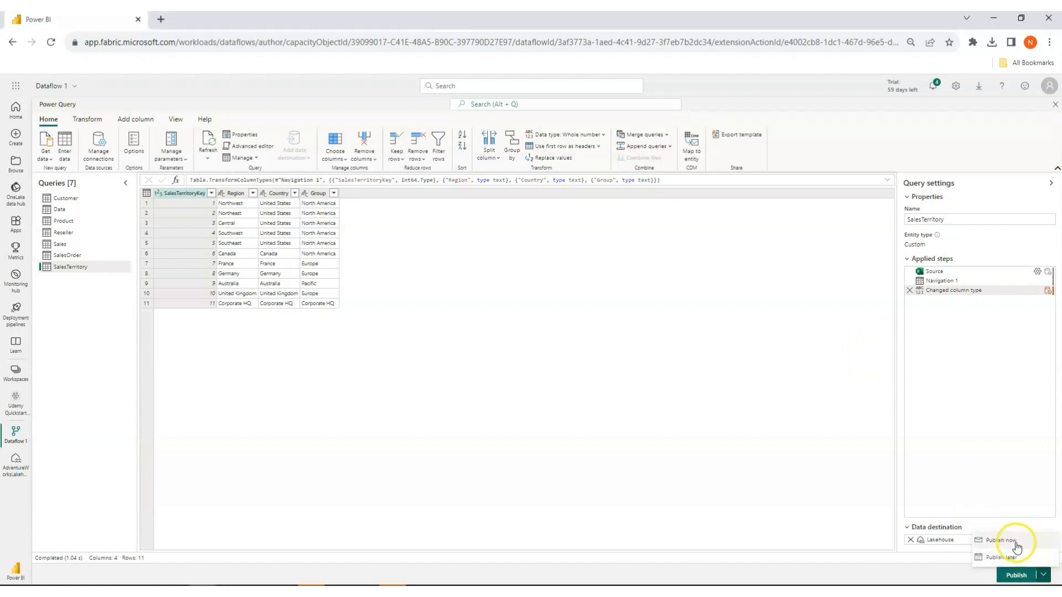
pyautogui.click(1002, 541)
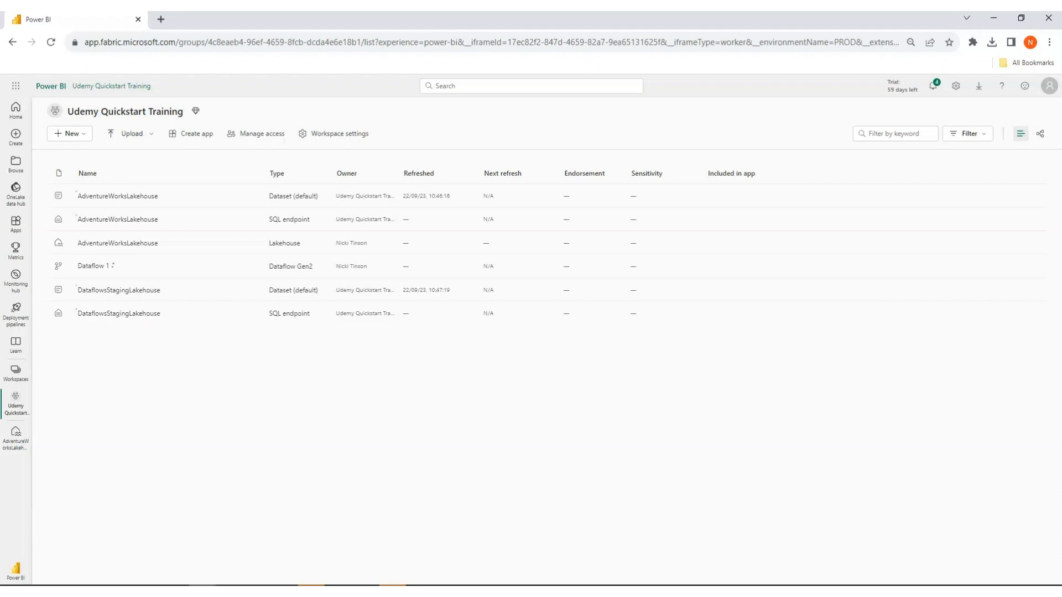
pyautogui.click(366, 586)
# Rename Dataflow 1 as "AdventureWorks Dataflow - Lakehouse" in its properties and save the change.
pyautogui.moveTo(459, 271)
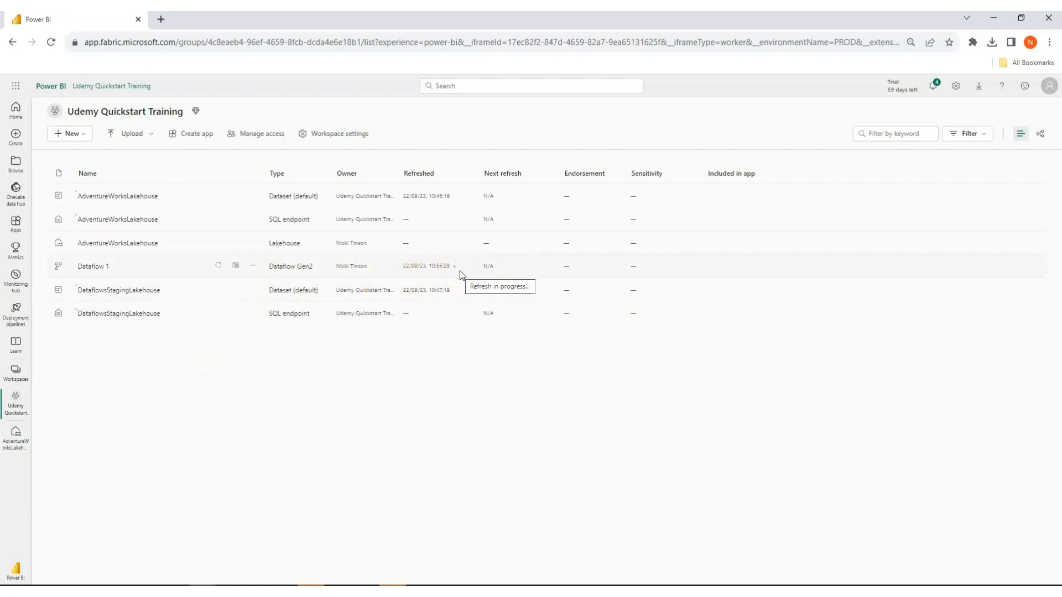
pyautogui.click(253, 266)
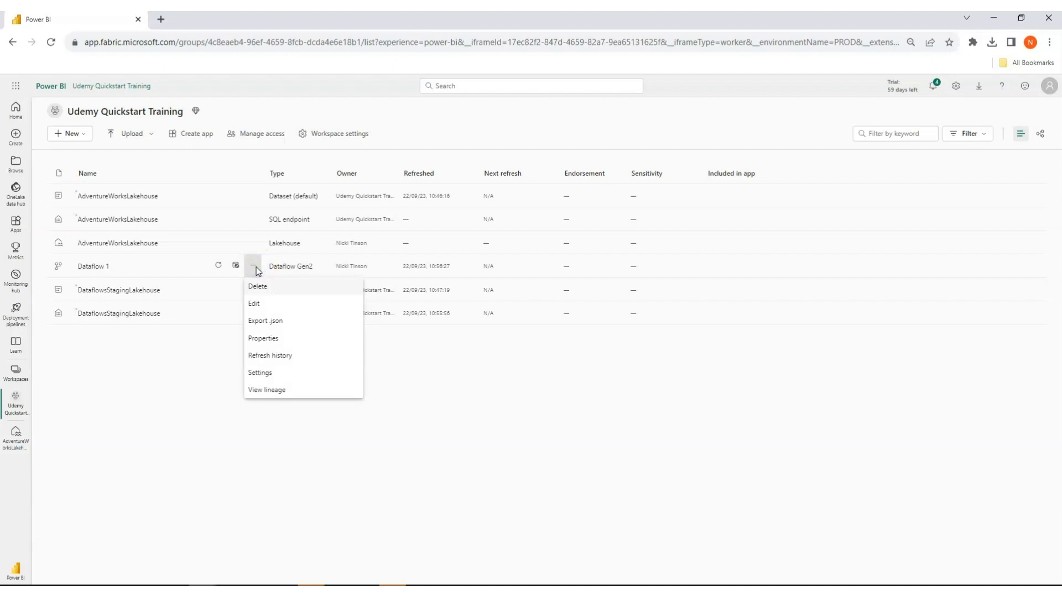
pyautogui.click(279, 338)
pyautogui.tripleClick(791, 191)
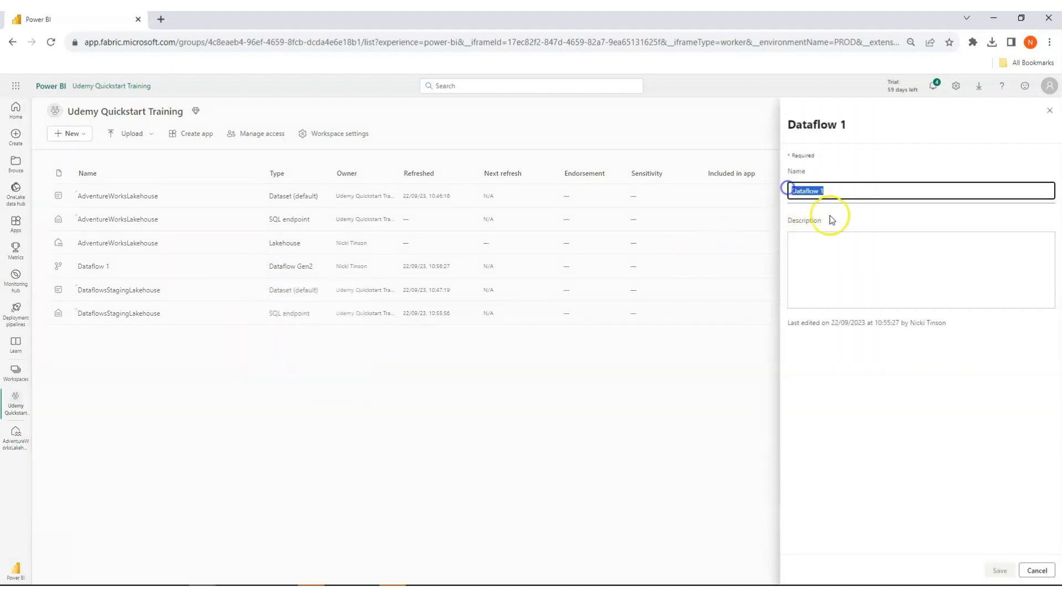
pyautogui.write('Adven')
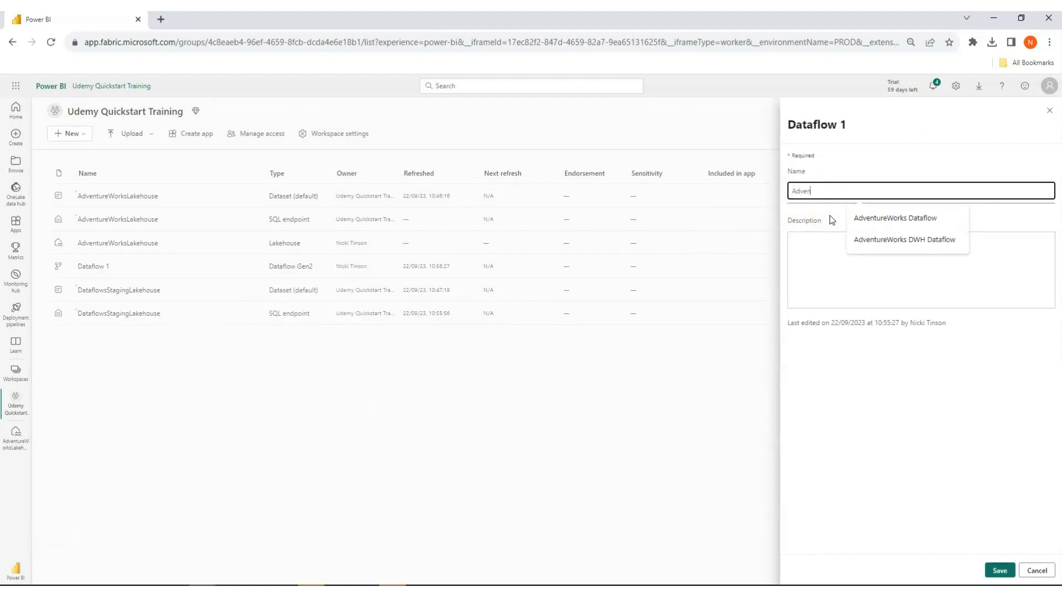
pyautogui.write('tureWorks Dataflow')
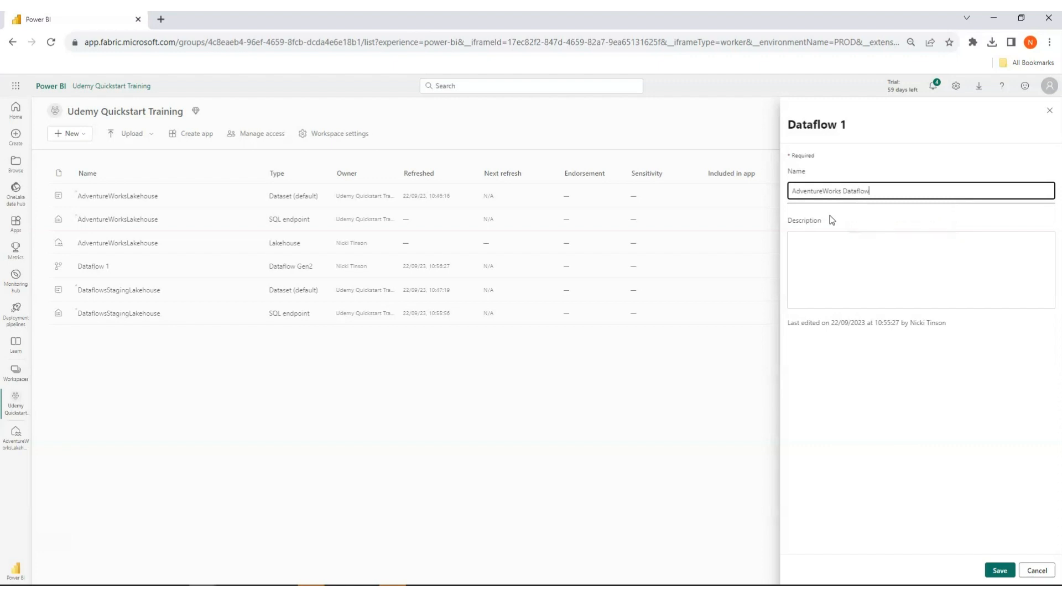
pyautogui.write(' - Lakehouse')
pyautogui.click(998, 571)
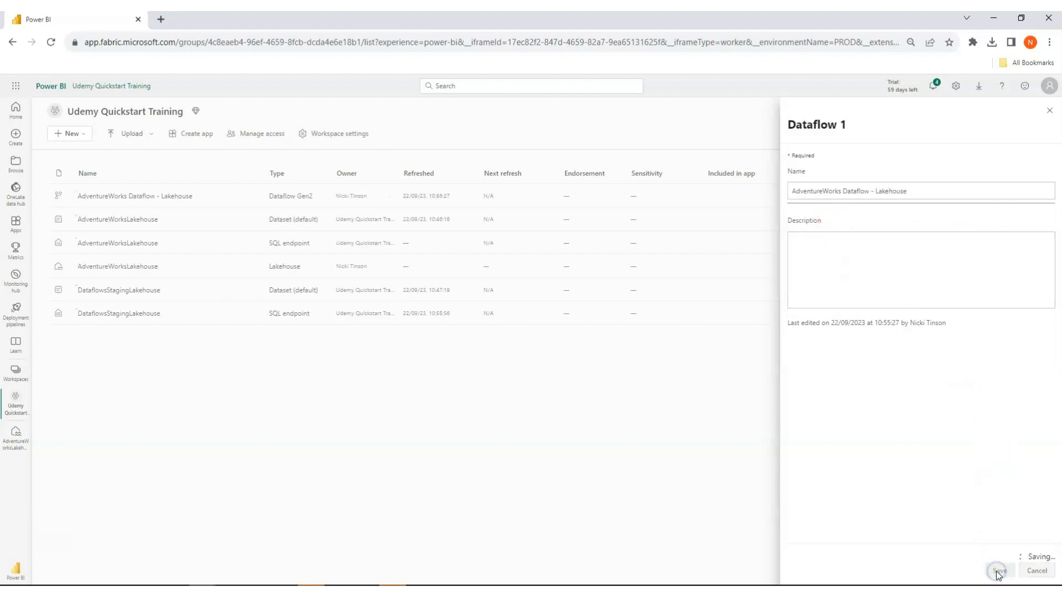